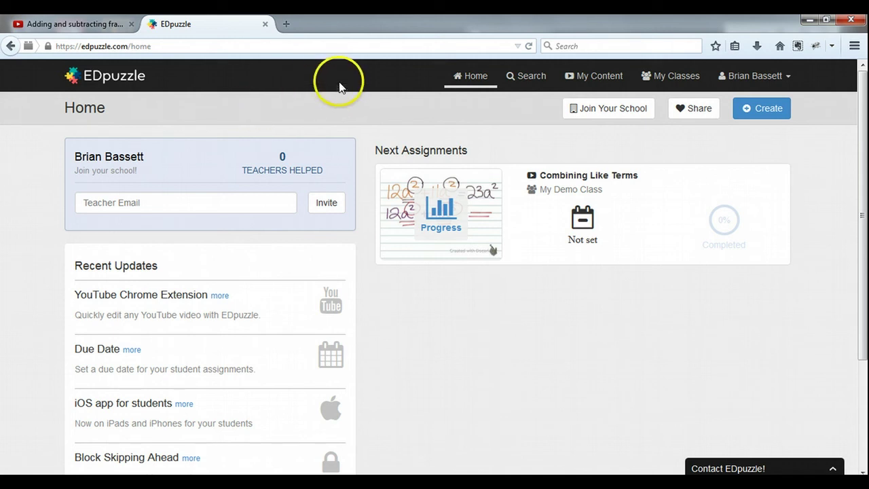
Start creating a new video and browse the available videos from YouTube and Khan Academy
left_click(746, 111)
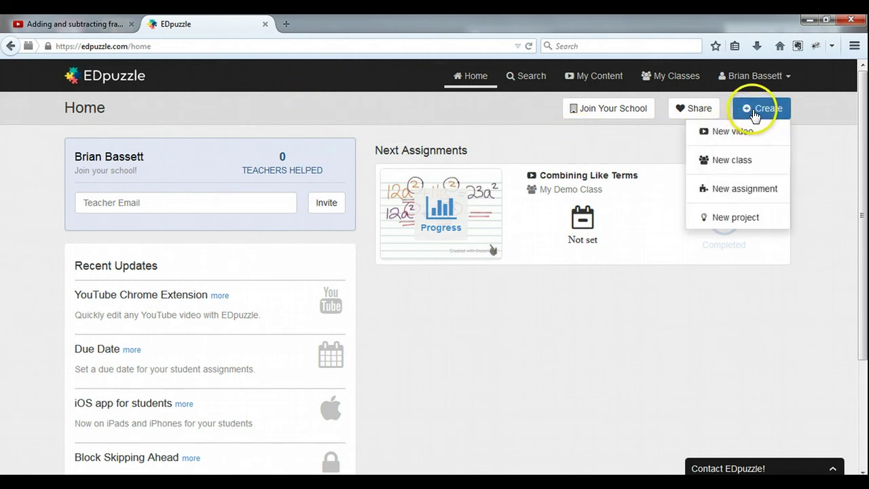
left_click(752, 139)
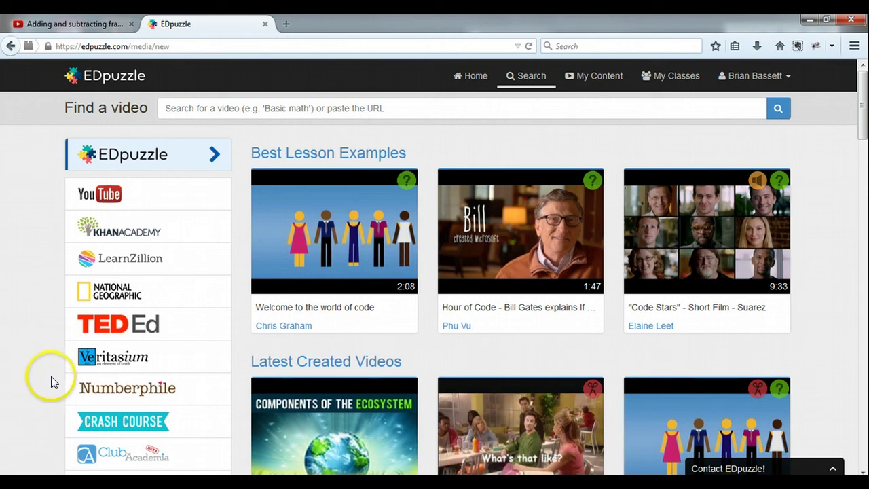
left_click(122, 196)
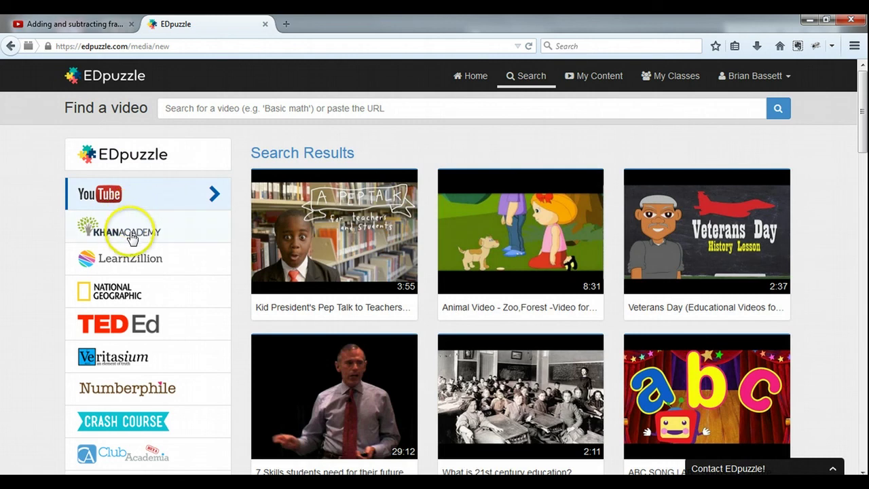
left_click(129, 231)
mouse_move(500, 447)
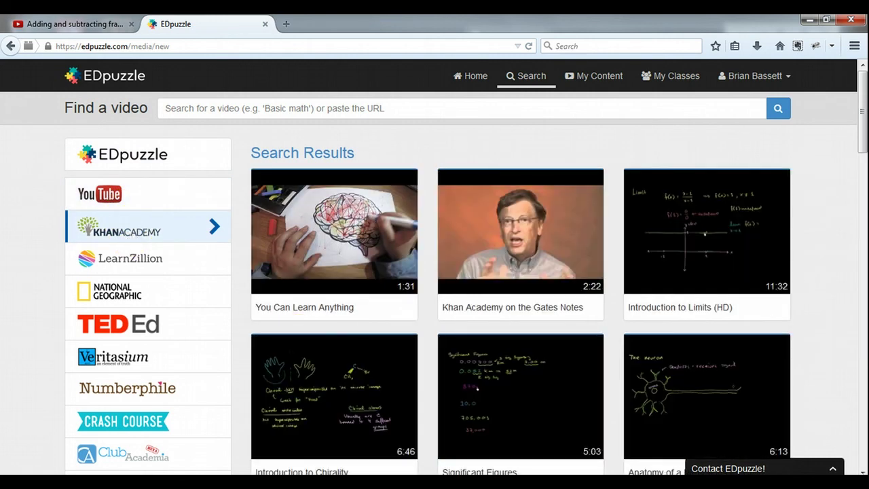
left_click(344, 111)
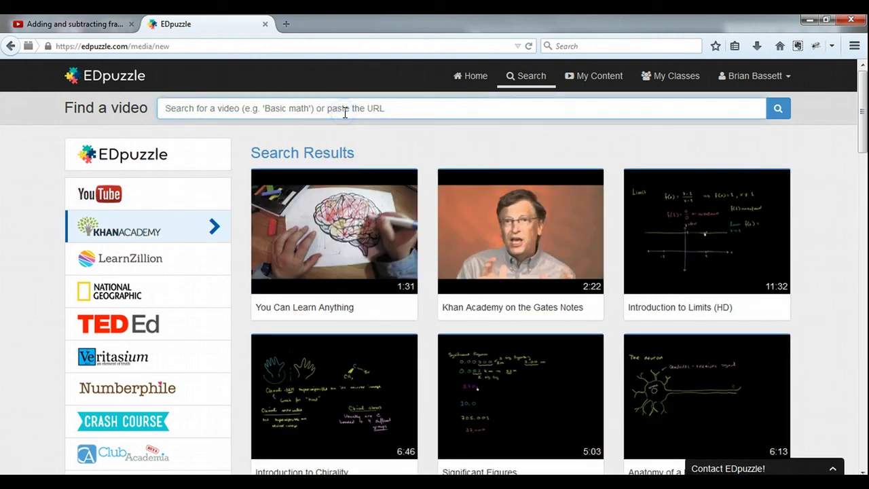
type("https://www.youtube.com/watch?v=52ZIXsFJULI")
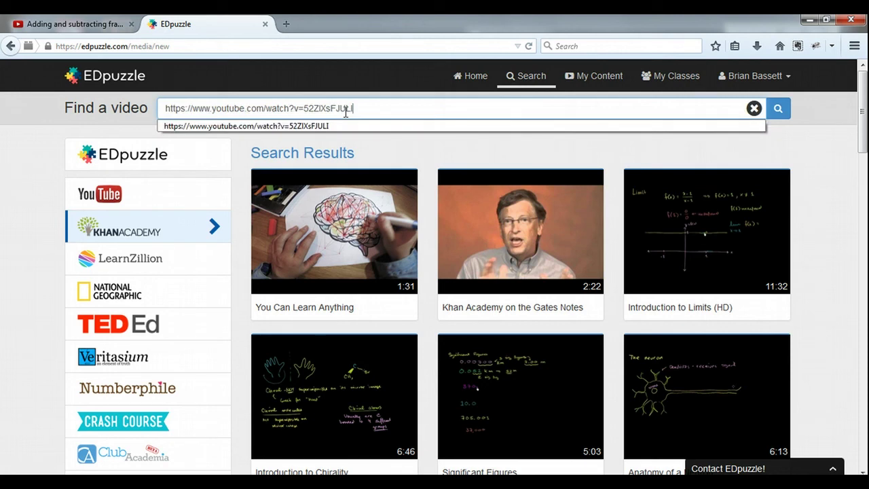
key("Return")
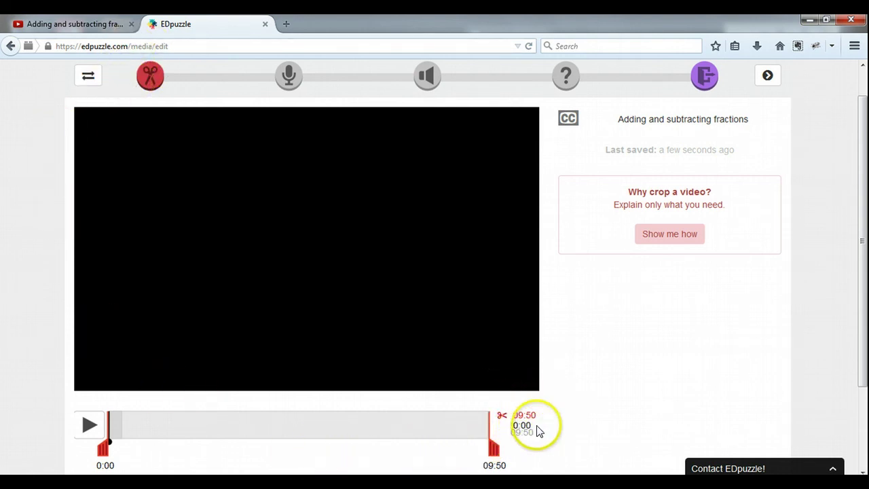
Preview the first few seconds of the fractions video and pause it
left_click(91, 427)
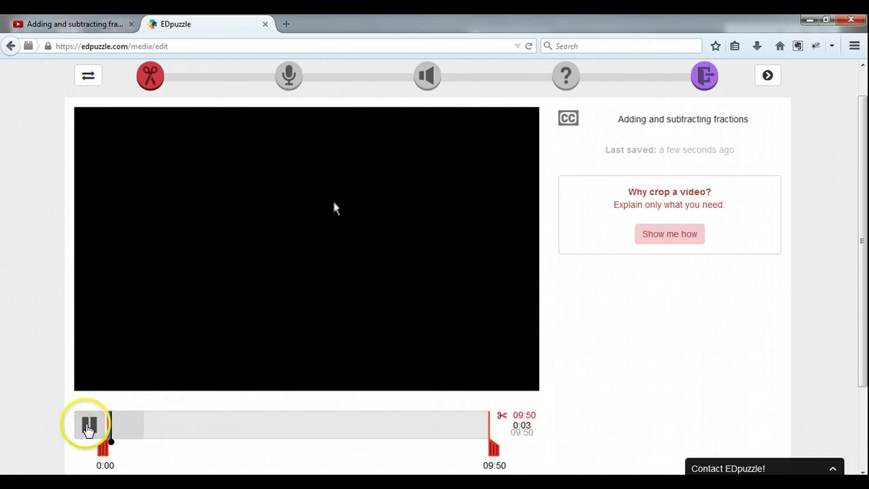
left_click(87, 426)
mouse_move(101, 413)
left_mouse_down()
mouse_move(524, 408)
mouse_move(371, 405)
left_mouse_up()
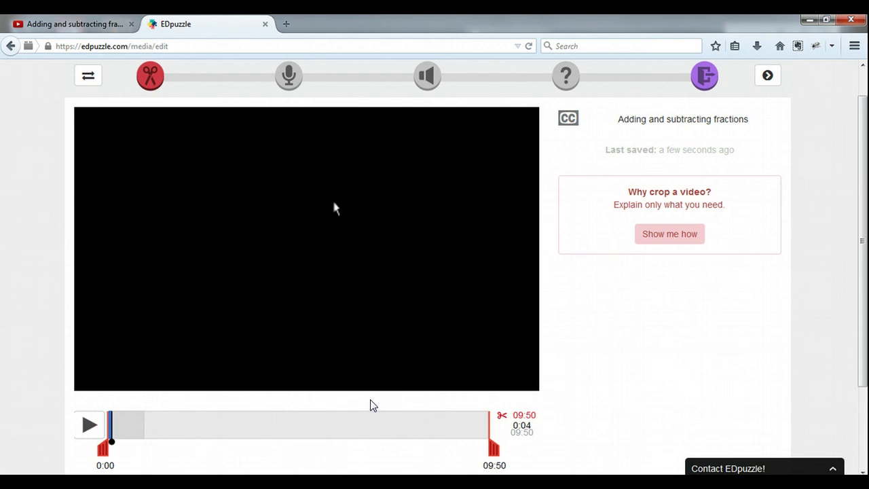
left_click(380, 402)
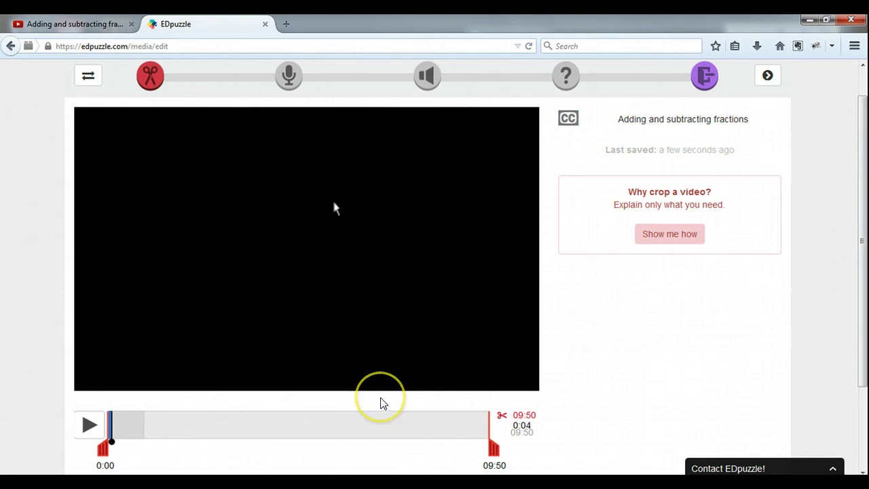
Crop the video to the section from 02:00 to 02:30 and briefly preview the cropped clip
left_click_drag(102, 450, 180, 445)
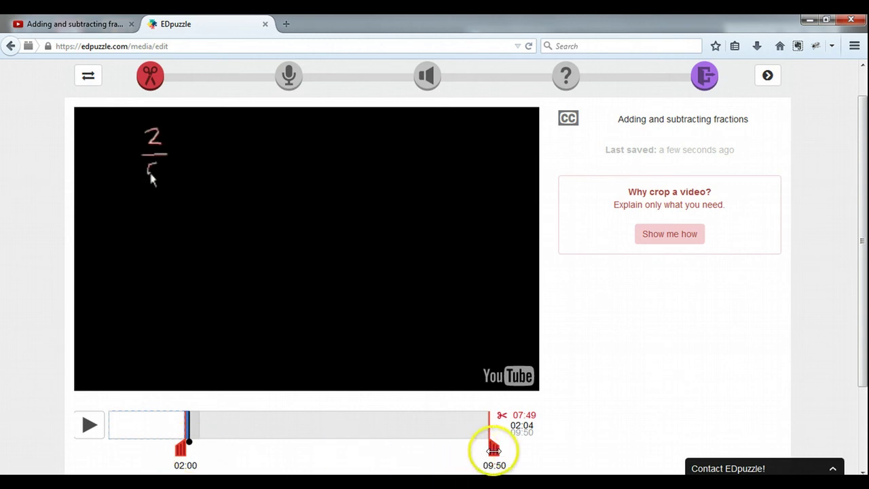
left_click_drag(493, 451, 211, 460)
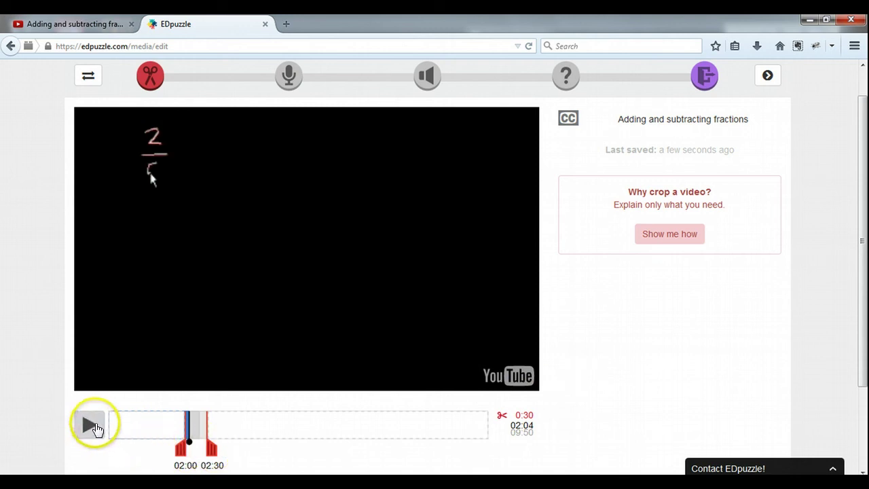
left_click(90, 426)
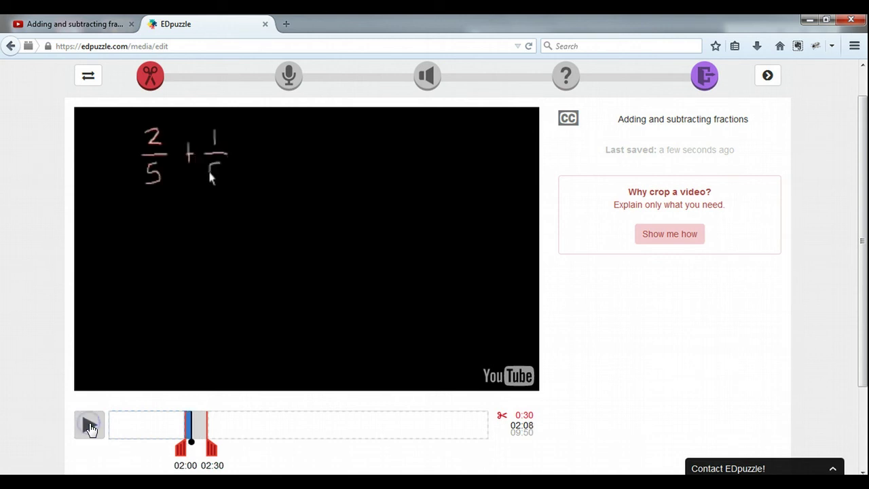
left_click(91, 426)
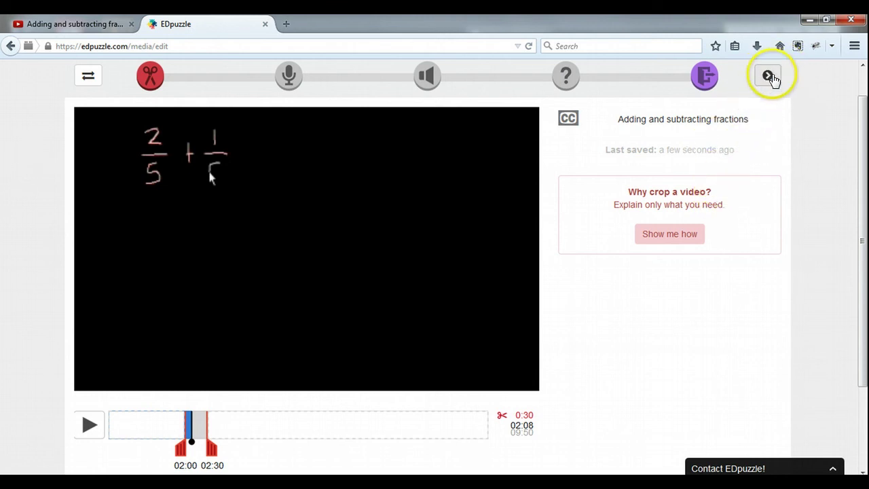
Go to the audio track stage, allow camera and microphone access, and try recording a voice-over for the first seconds of the clip
left_click(769, 78)
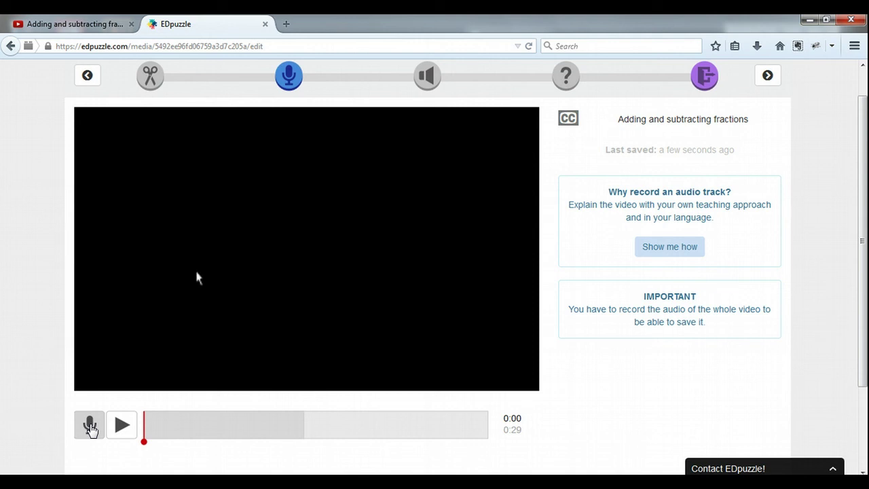
left_click(91, 427)
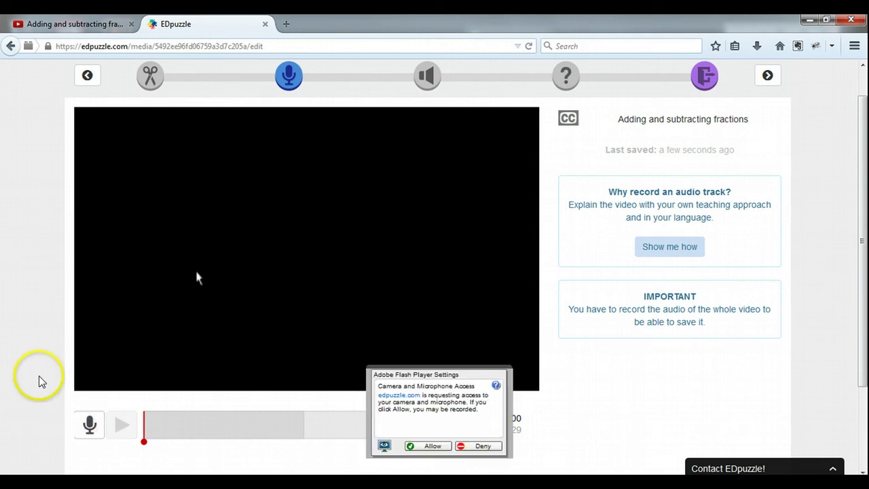
left_click(434, 446)
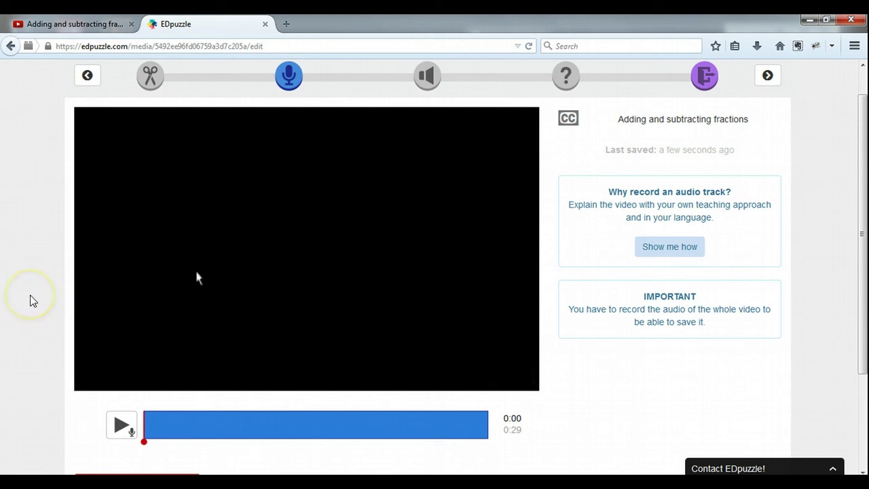
left_click(112, 422)
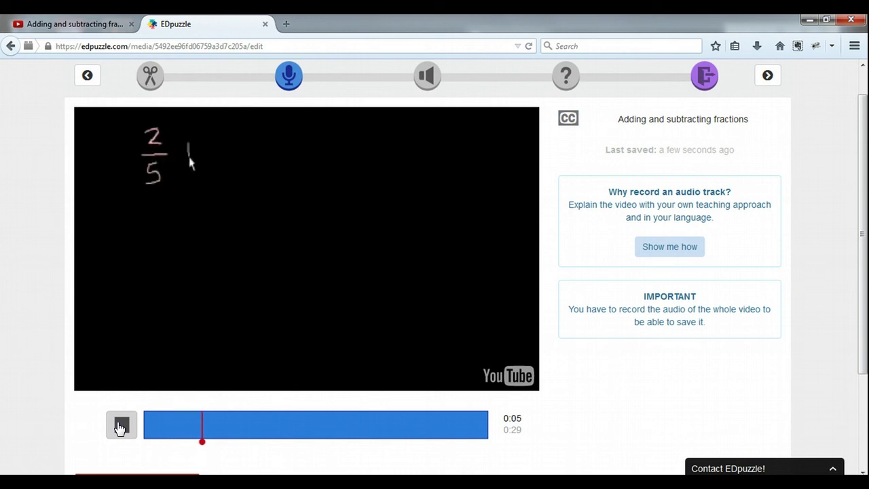
left_click(120, 426)
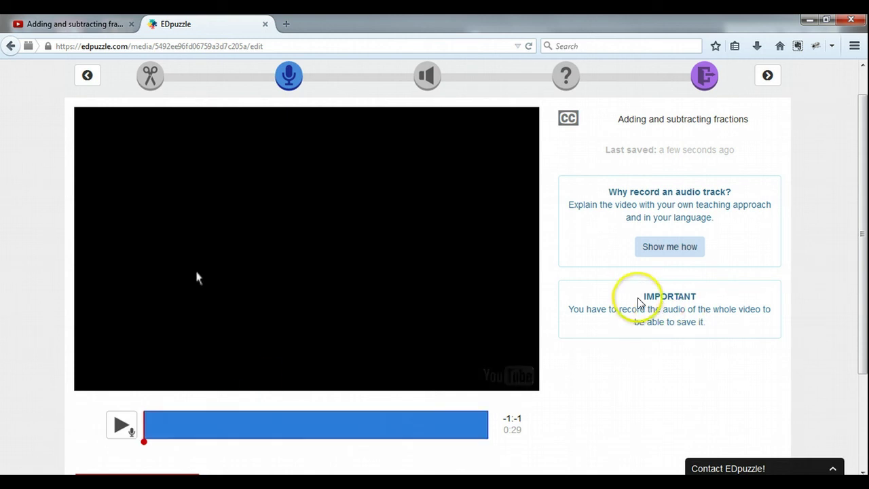
Go to the audio notes stage and record an introductory audio note at the start of the clip
left_click(769, 76)
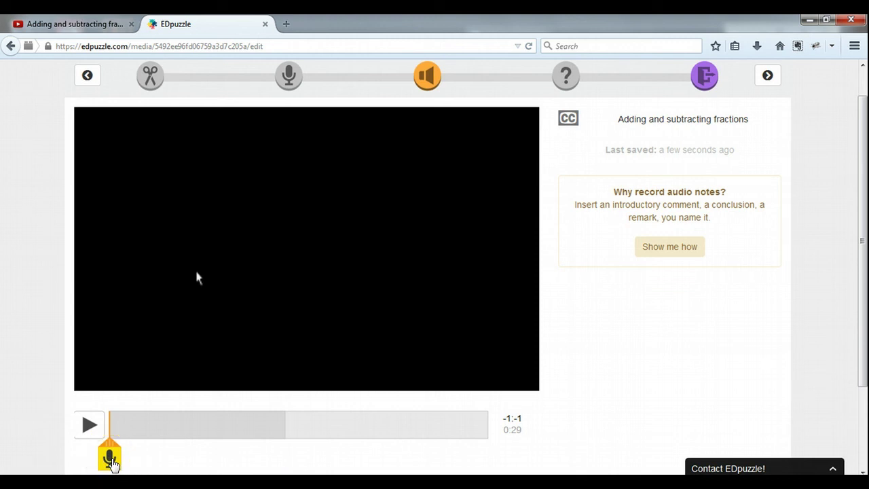
left_click(57, 425)
left_click(69, 427)
left_click(114, 463)
left_click(111, 462)
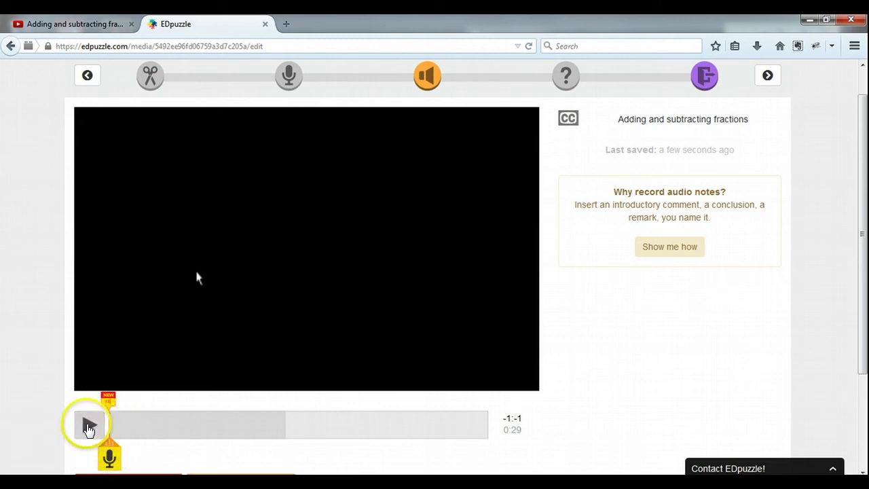
Play the clip from the start to check the introductory audio note, and pause it
left_click(89, 425)
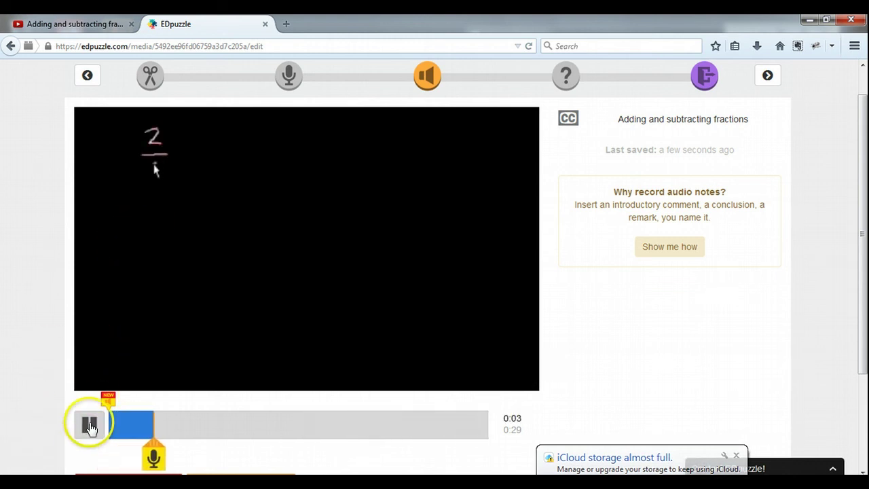
left_click(90, 425)
left_click(646, 312)
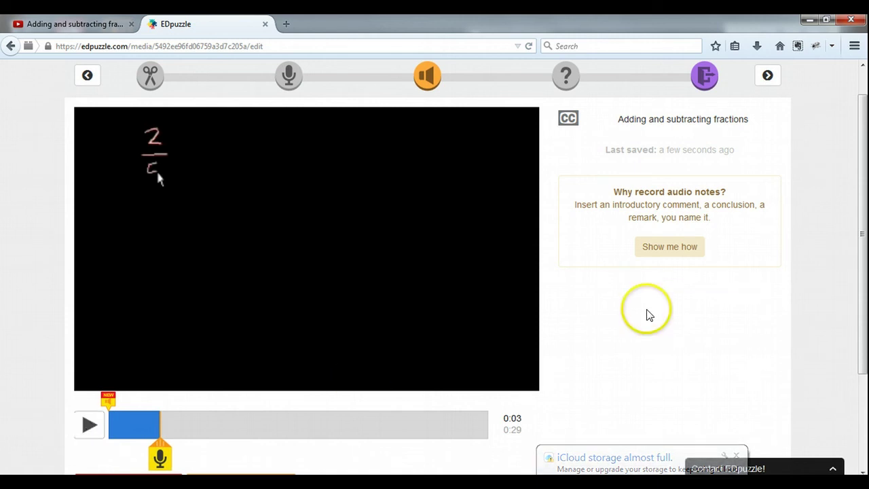
Record a second audio note at the end of the clip, at 0:29
mouse_move(159, 454)
left_mouse_down()
mouse_move(169, 446)
mouse_move(423, 437)
mouse_move(514, 437)
mouse_move(509, 444)
left_mouse_up()
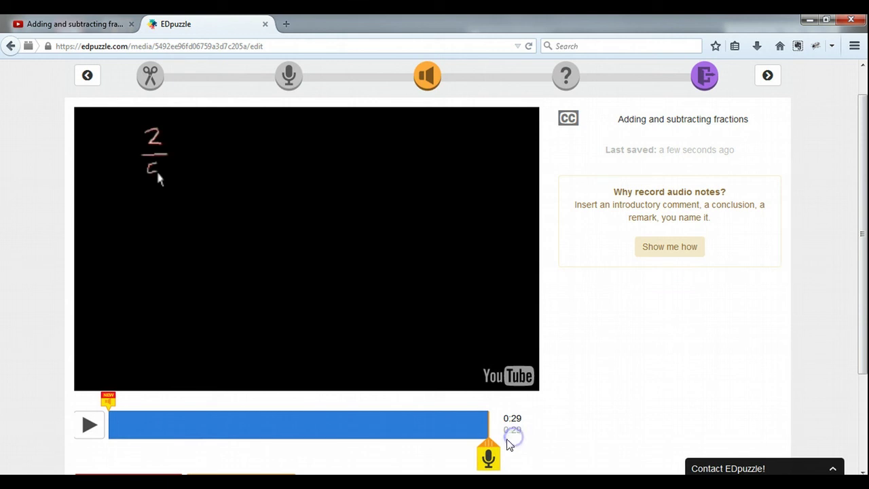
left_click(488, 459)
left_click(489, 458)
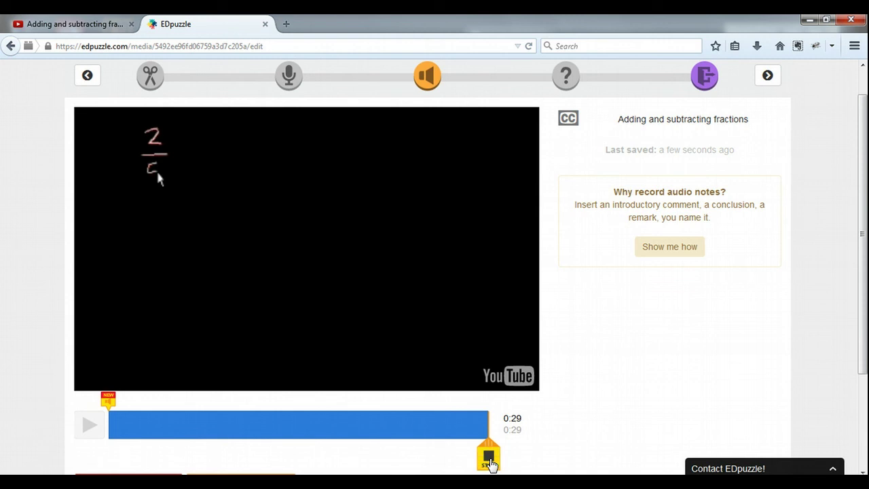
left_click(489, 459)
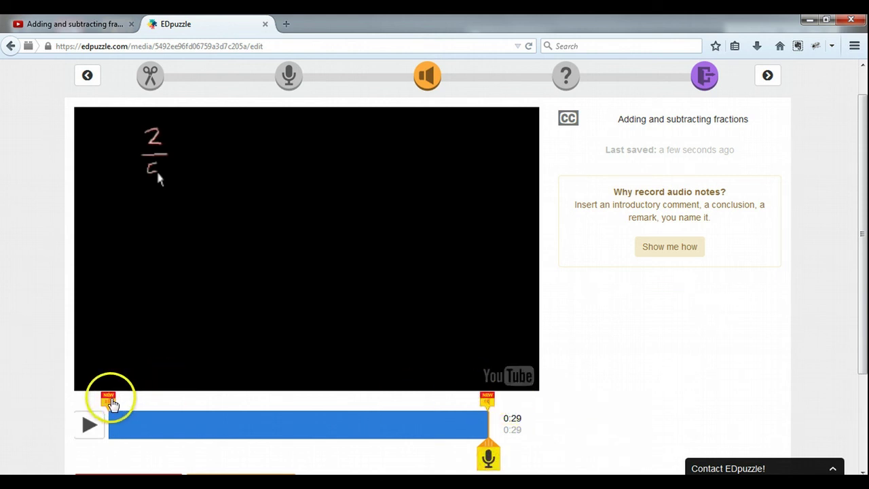
Go to the quiz stage and position the question marker at 0:10 on the timeline
left_click(769, 76)
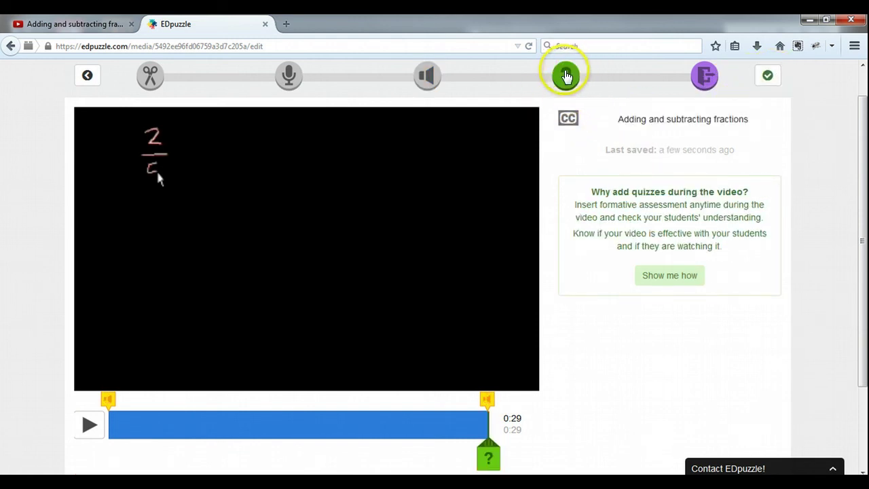
left_click(567, 78)
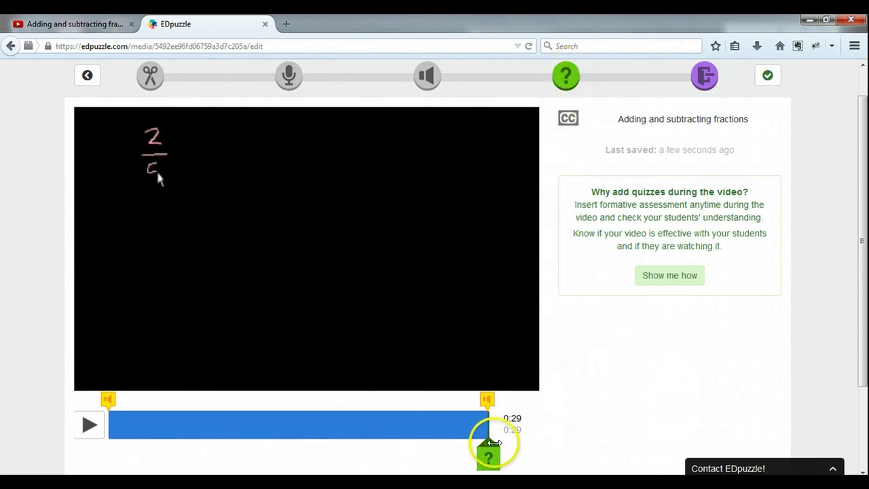
mouse_move(489, 444)
left_mouse_down()
mouse_move(159, 450)
mouse_move(193, 444)
left_mouse_up()
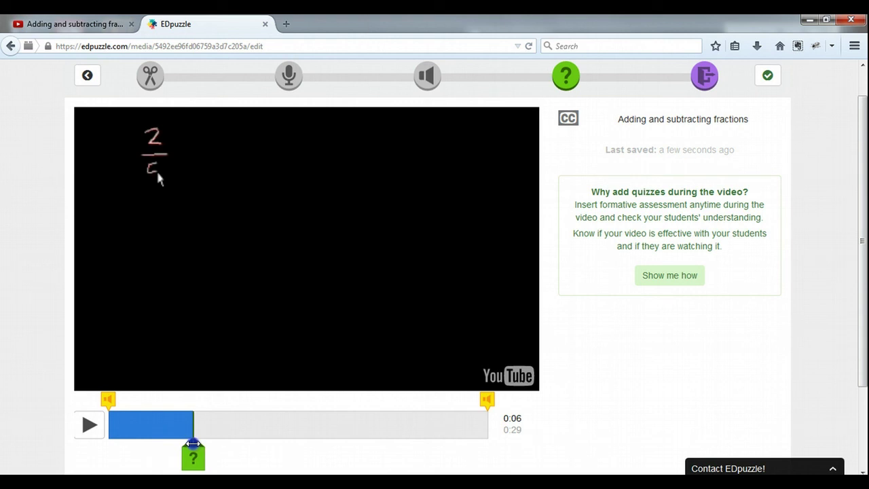
left_click_drag(192, 444, 108, 444)
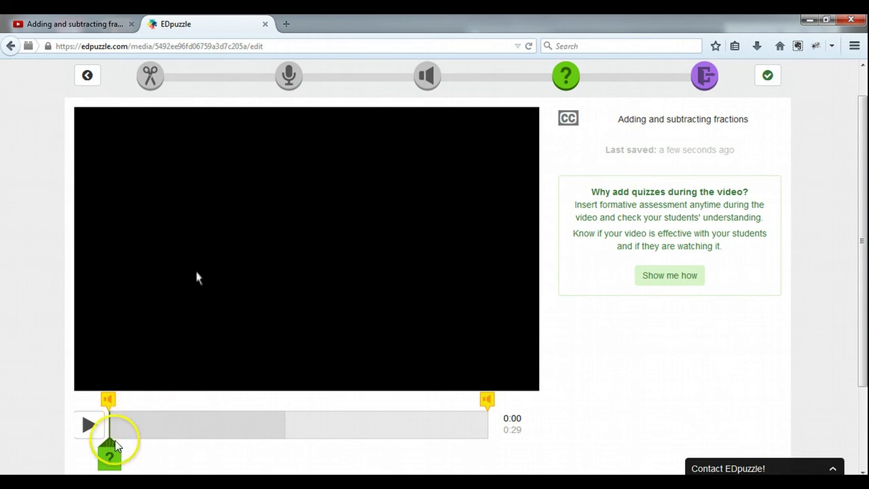
left_click_drag(111, 445, 242, 438)
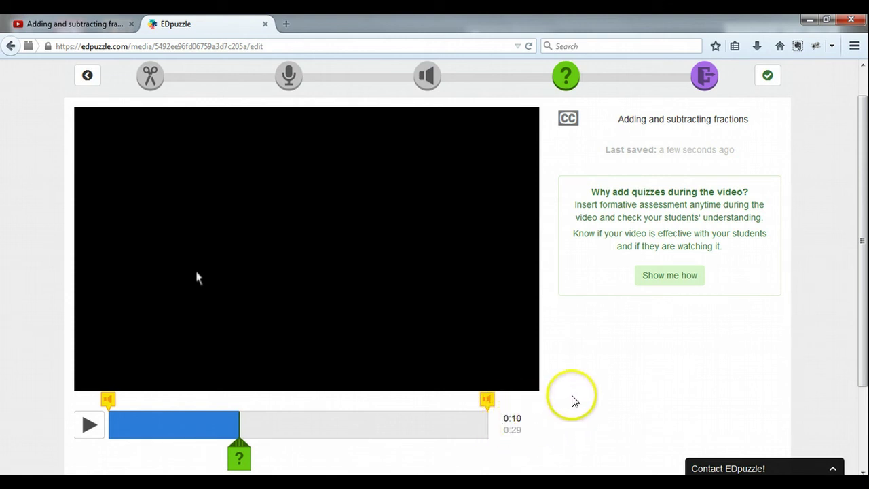
Add a question at the marker, look through the open-ended and comment types, and choose multiple choice
left_click(241, 461)
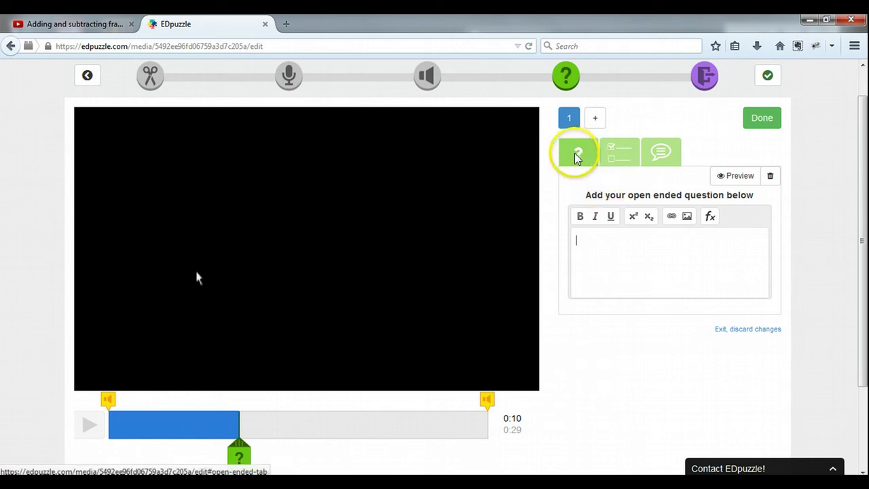
left_click(624, 159)
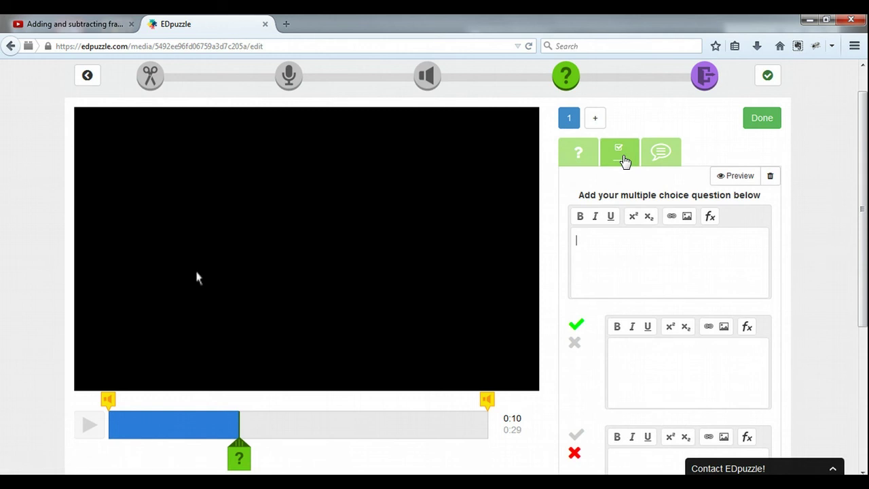
left_click(659, 155)
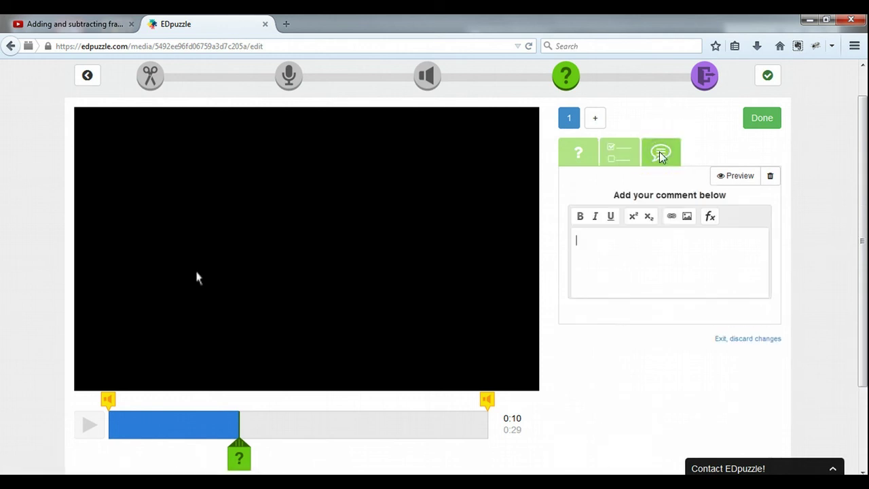
left_click(616, 155)
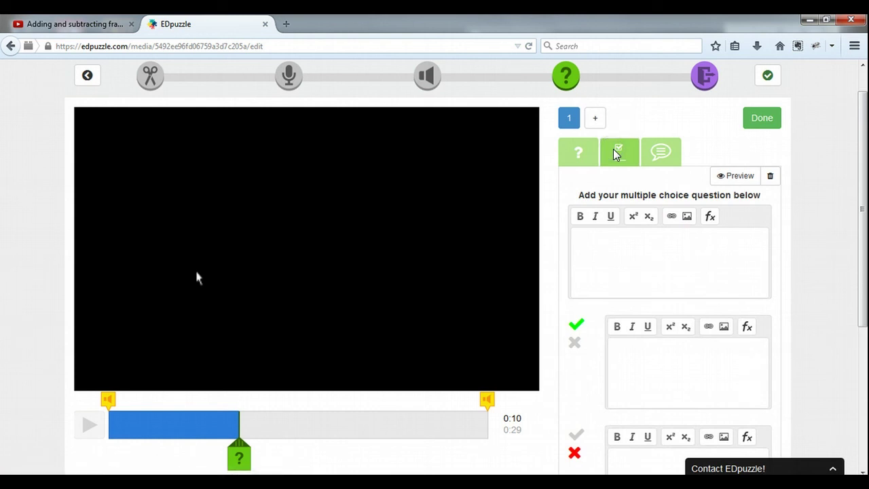
left_click(615, 150)
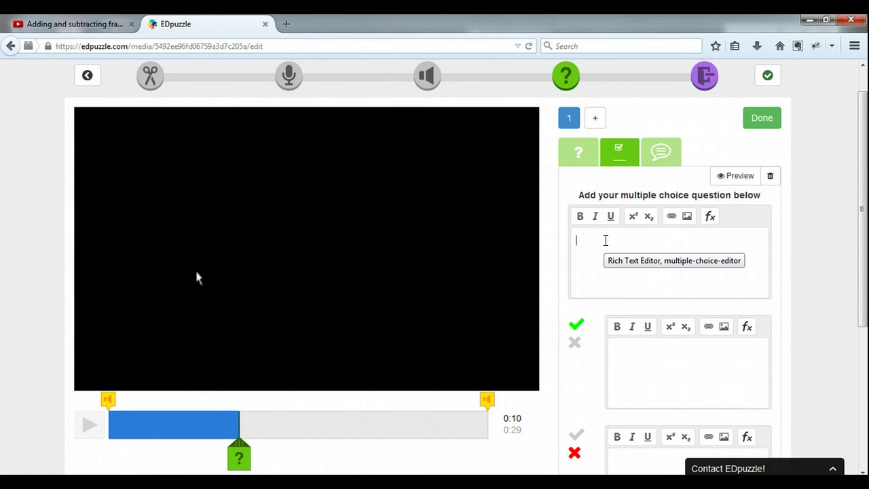
type("3/5+1/5=")
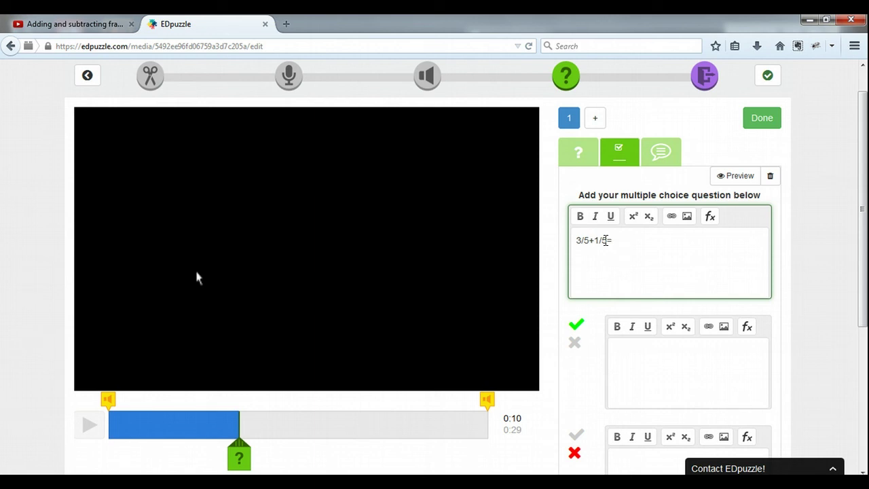
left_click(623, 250)
left_click_drag(621, 242, 548, 240)
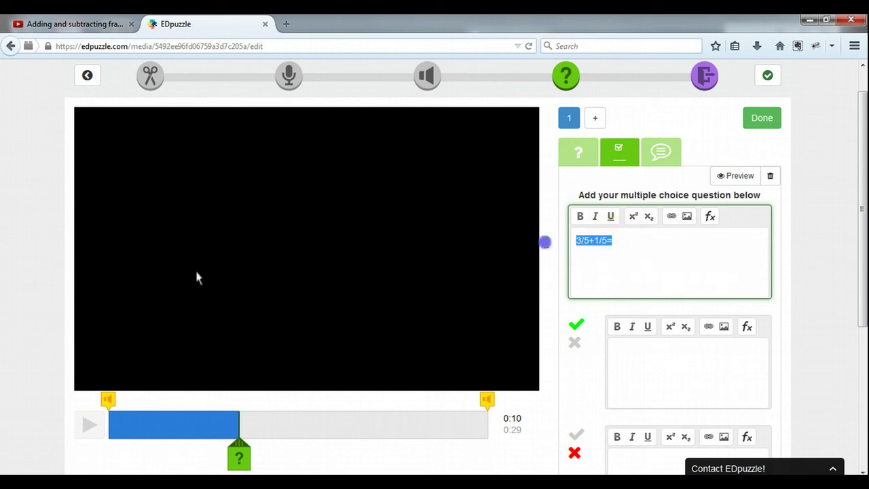
key("BackSpace")
left_click(606, 254)
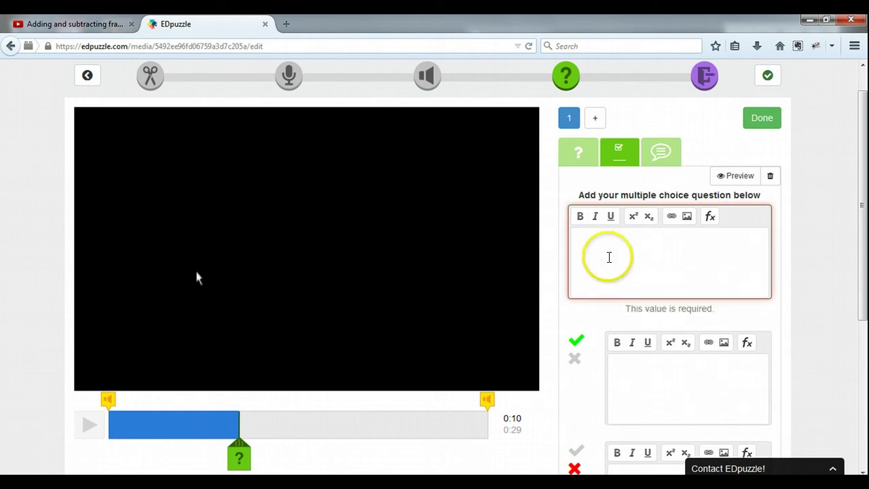
left_click(581, 218)
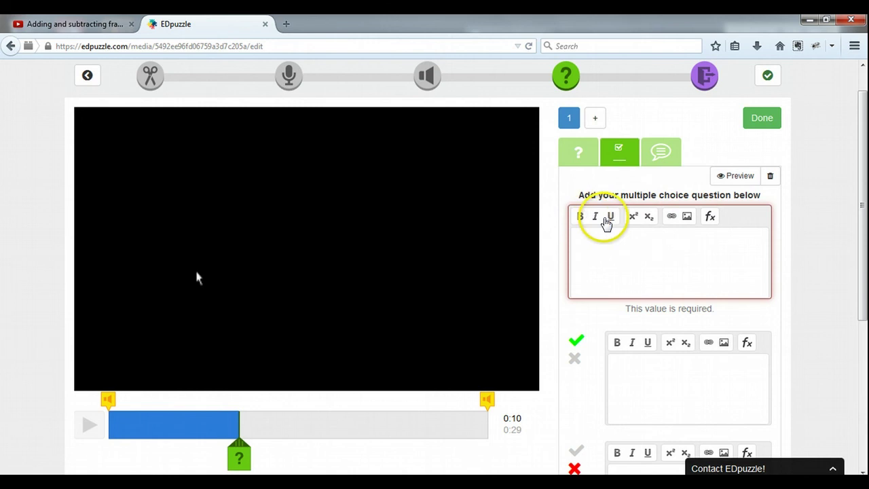
Open the equation editor for the question text and enter a fraction with numerator 3 and denominator 5
left_click(711, 217)
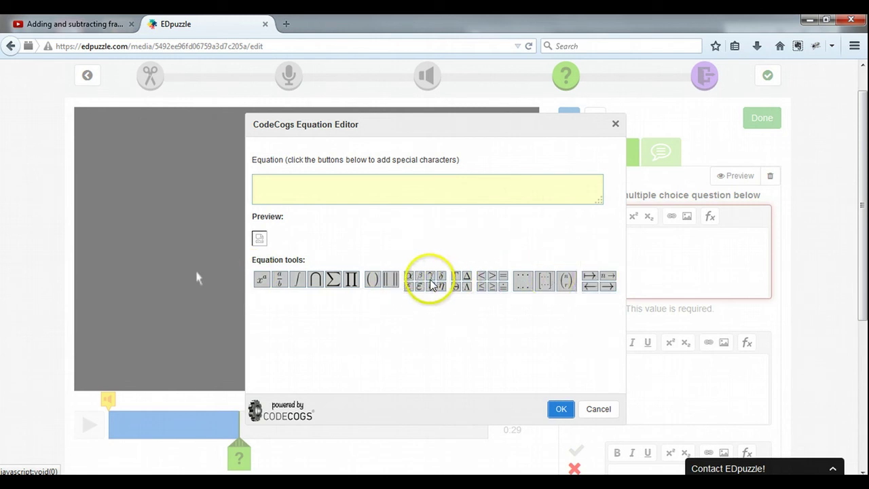
mouse_move(431, 284)
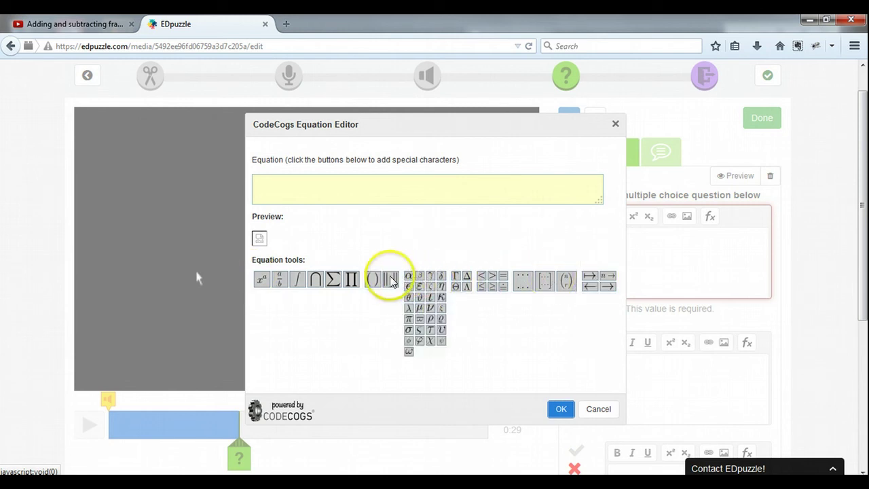
mouse_move(282, 284)
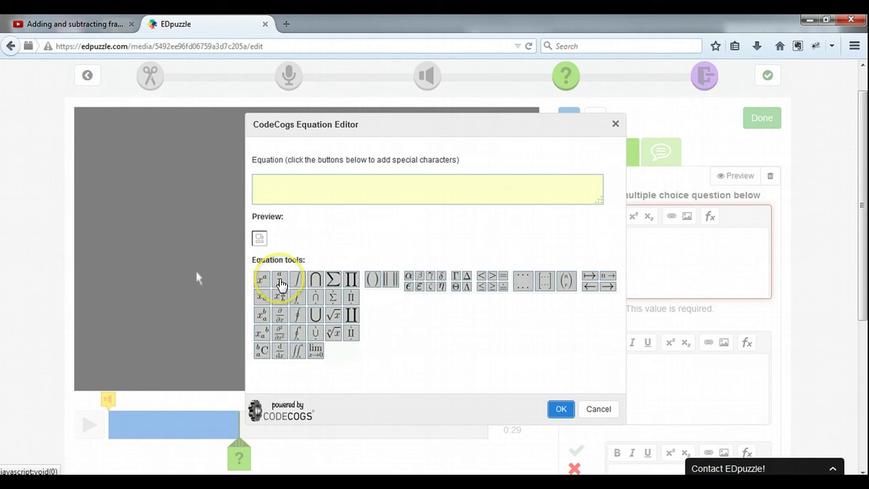
left_click(281, 284)
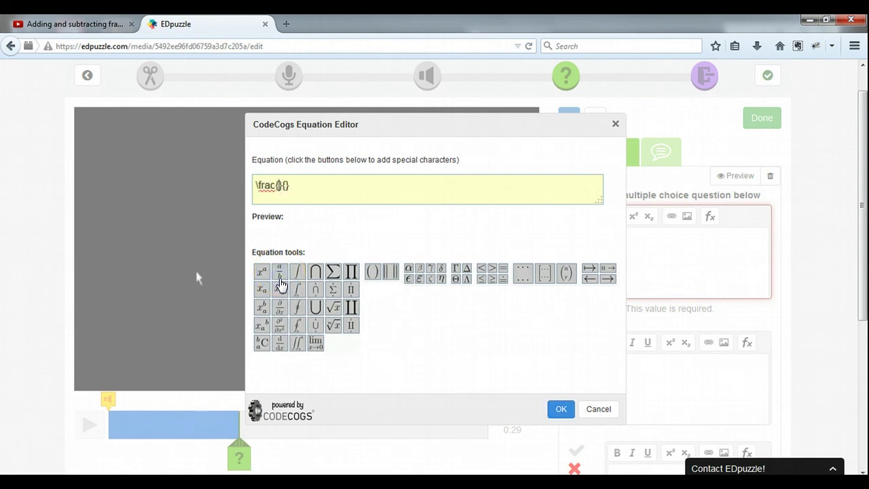
left_click(279, 186)
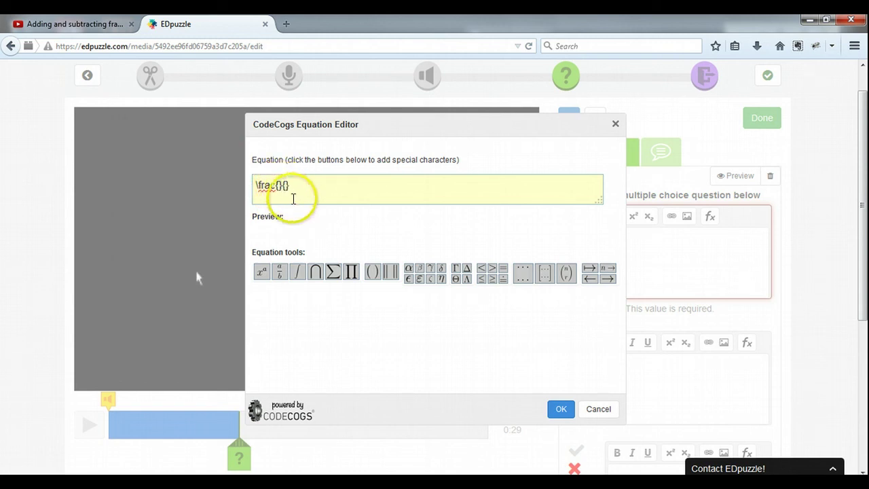
type("3}{")
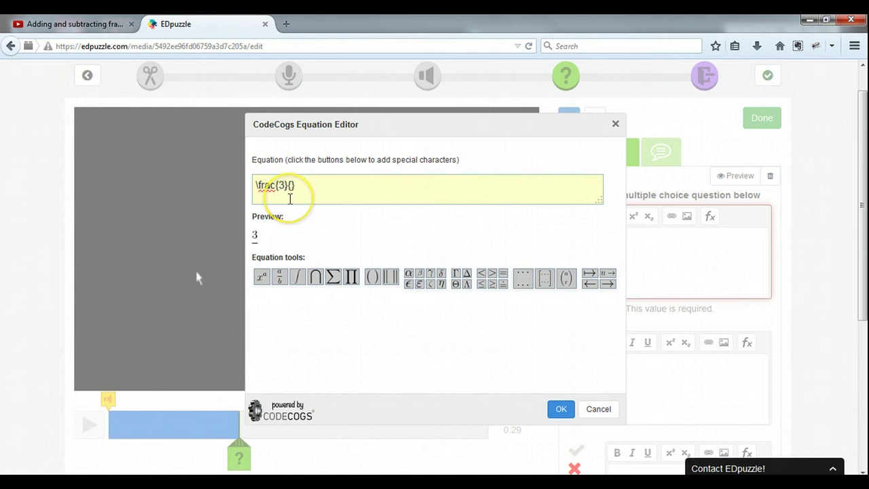
type("5")
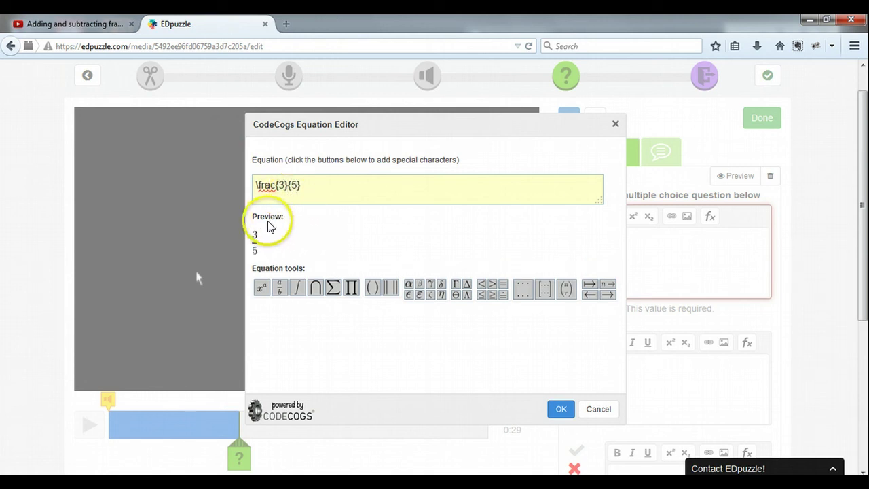
left_click(292, 188)
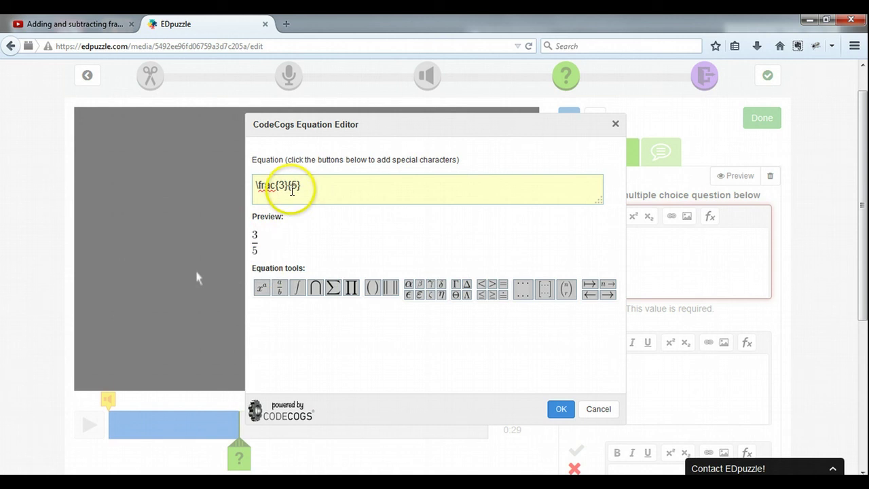
key("BackSpace")
type("5")
key("BackSpace")
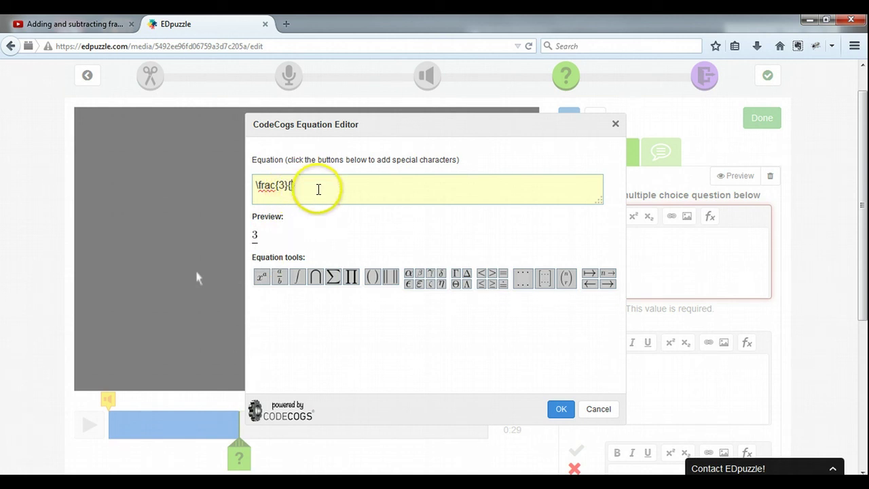
type("5")
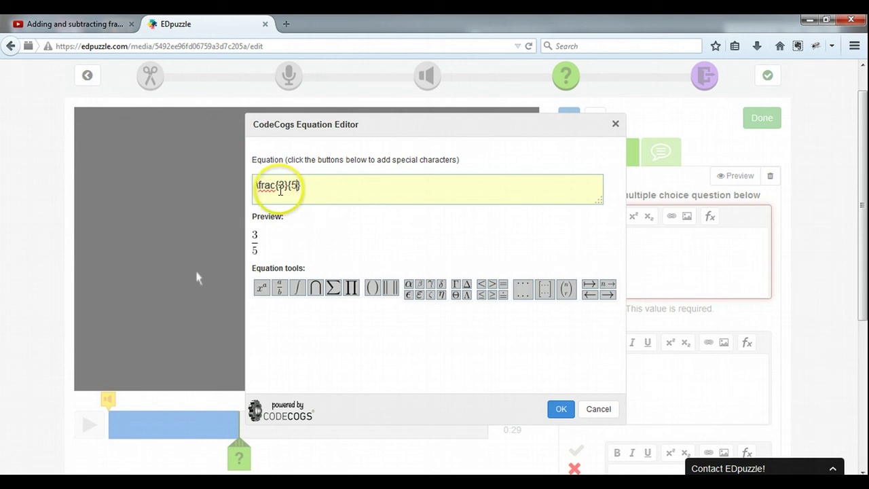
left_click(256, 186)
type("5")
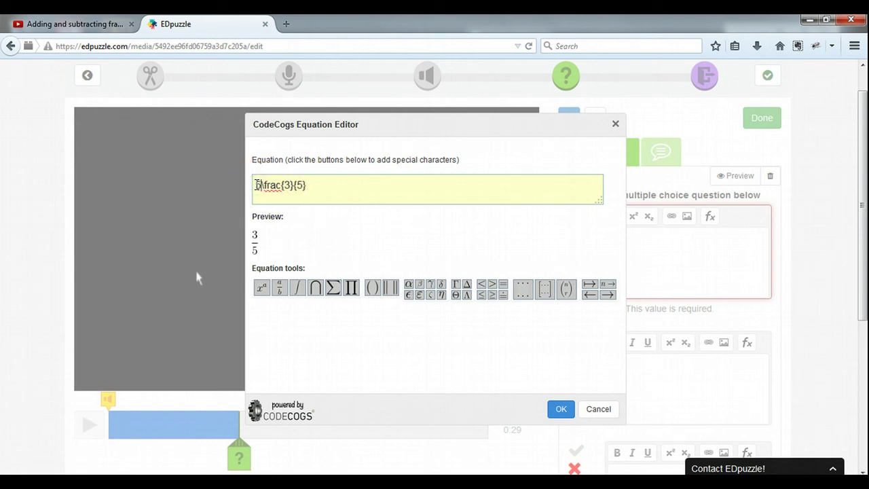
key("BackSpace")
left_click(265, 226)
Extend the equation with a plus sign, the fraction 1/5 and an equals sign, and insert it as the question
left_click(329, 188)
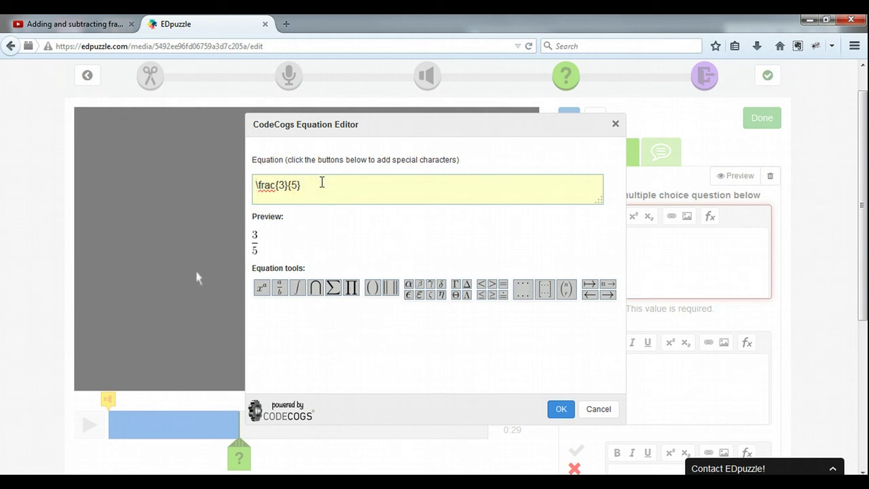
left_click(277, 291)
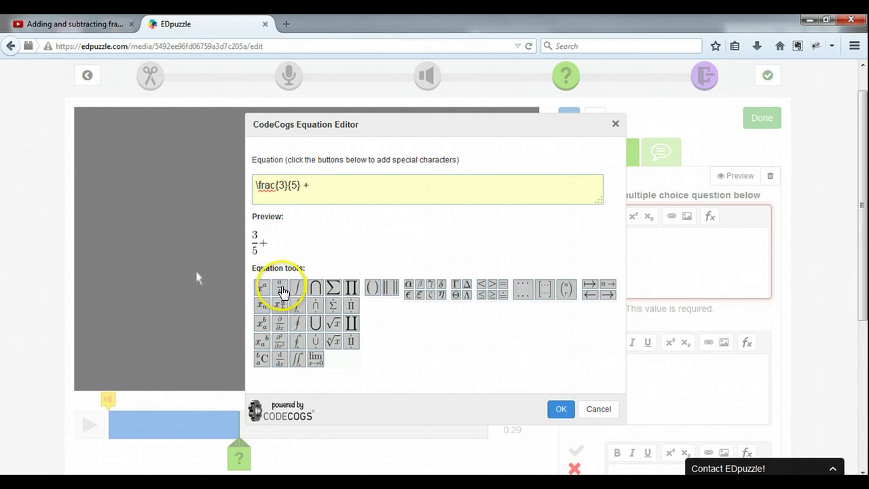
left_click(281, 290)
type("1}{5} =")
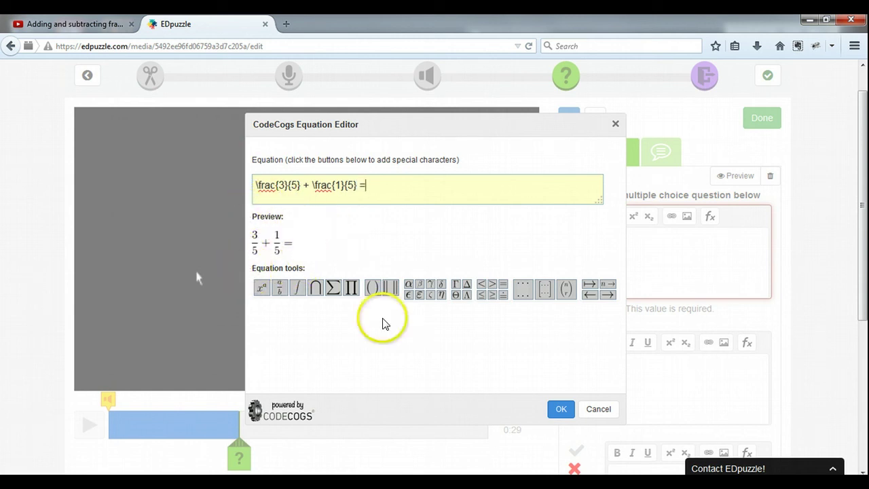
left_click(562, 408)
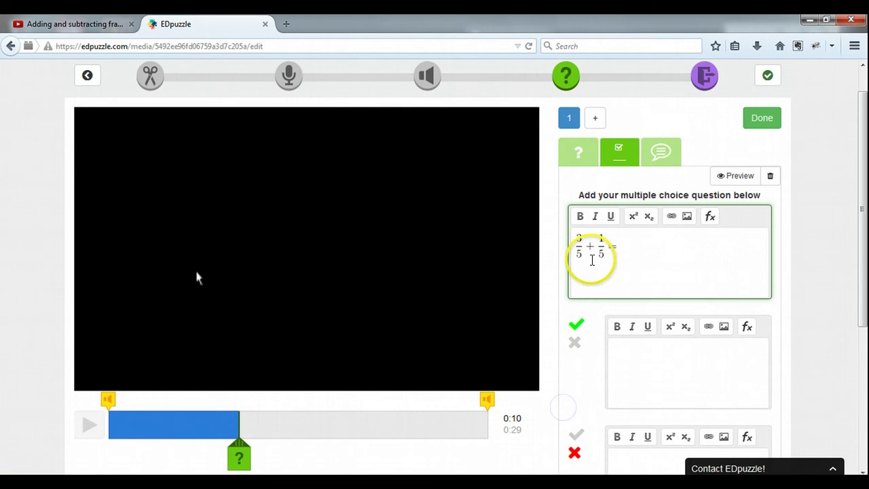
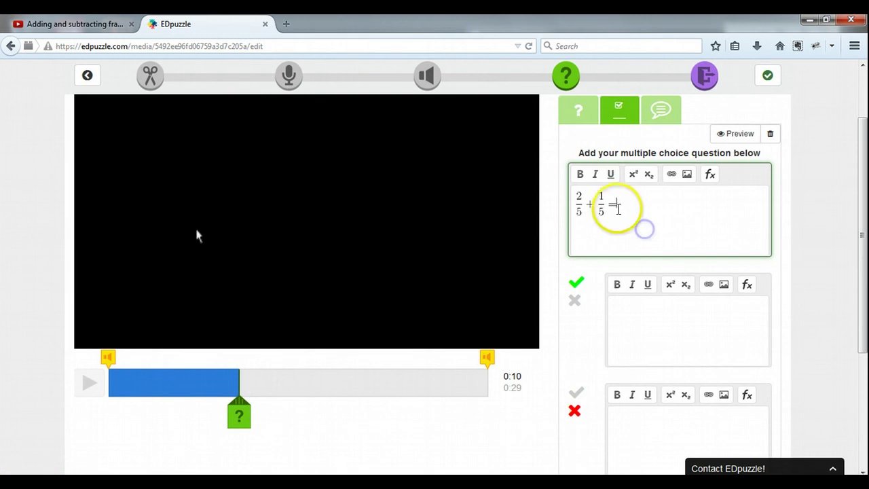
Enter the fraction 3/5 as the correct first answer using the equation editor
left_click_drag(862, 195, 862, 264)
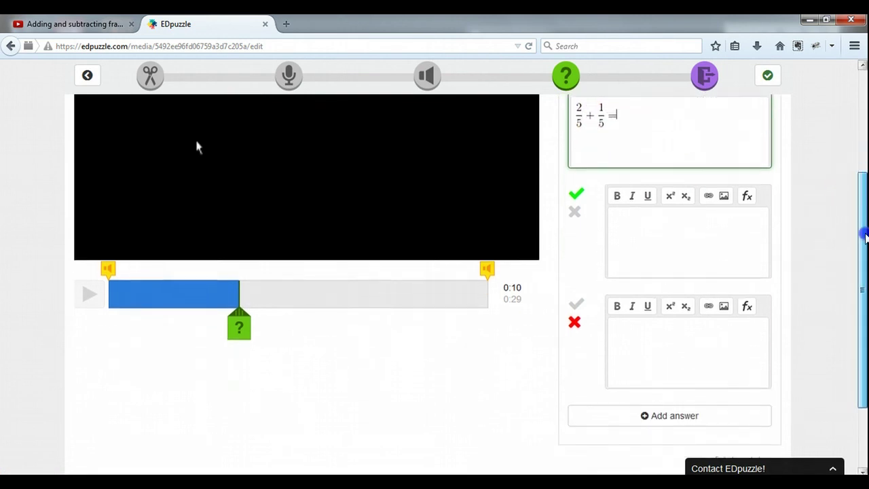
left_click(668, 216)
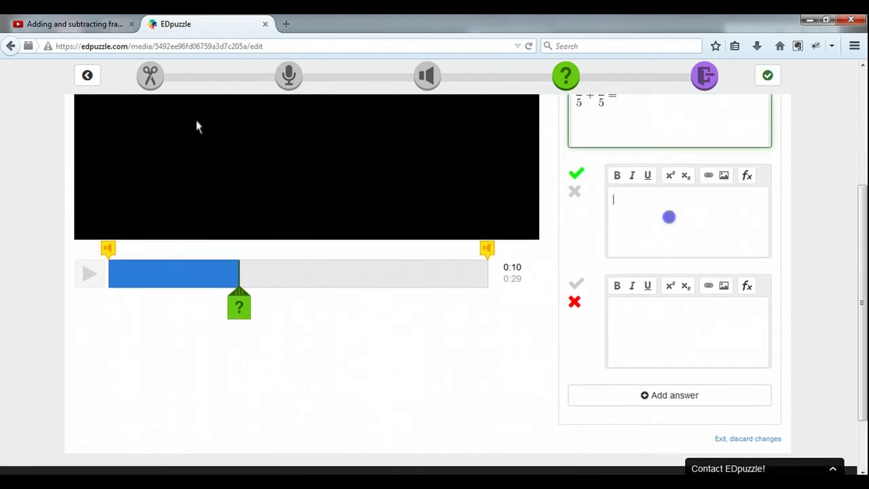
left_click(750, 177)
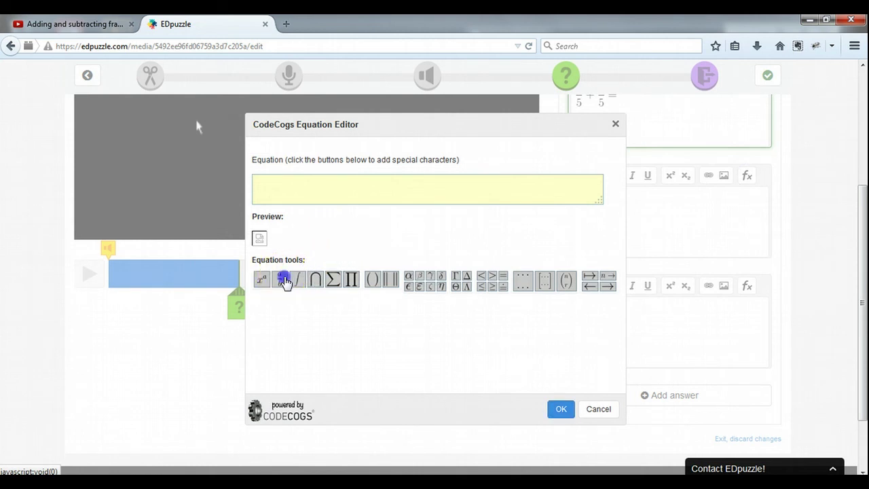
left_click(284, 279)
type("3}{")
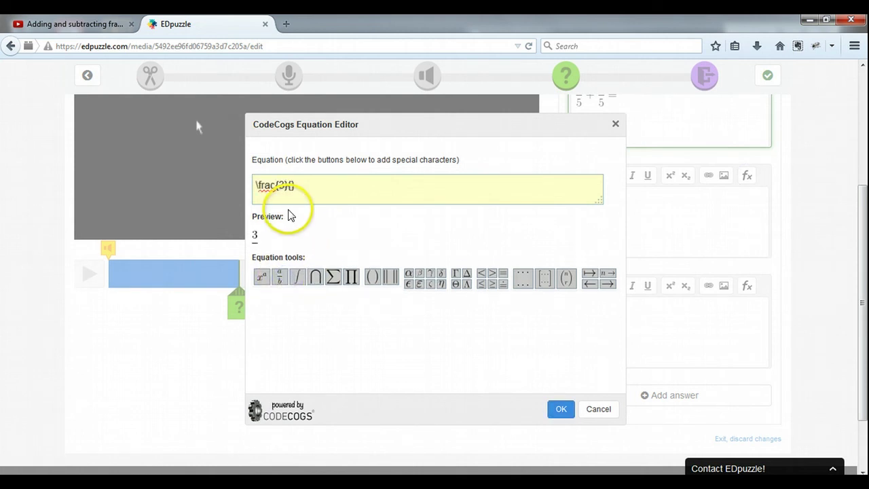
type("5")
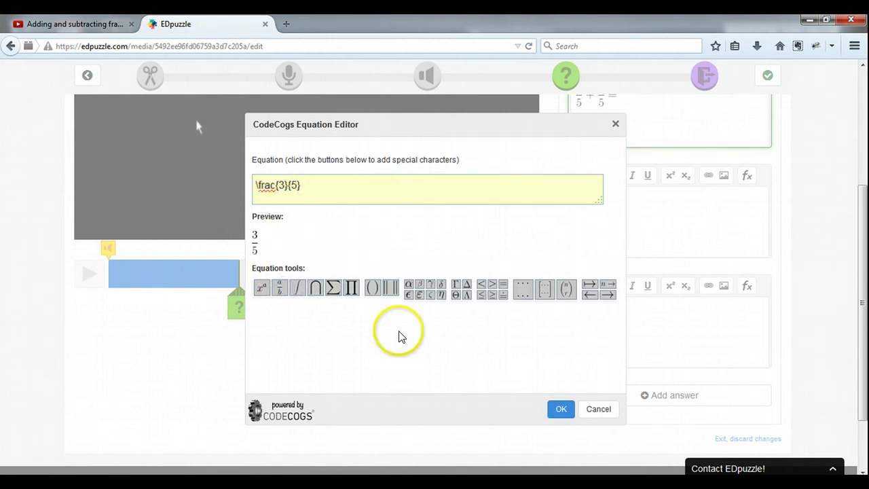
left_click(567, 410)
Enter the fraction 4/5 as the incorrect second answer using the equation editor
left_click(636, 317)
left_click(747, 287)
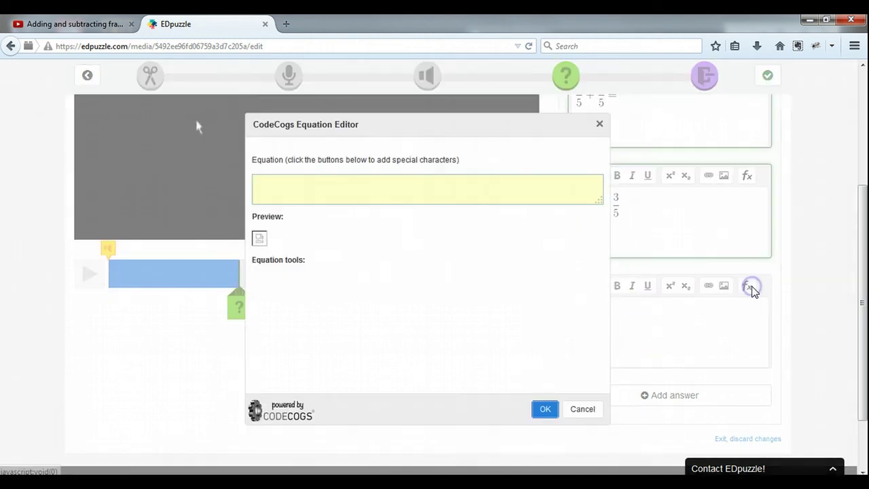
left_click(278, 282)
left_click(299, 198)
type("4}{")
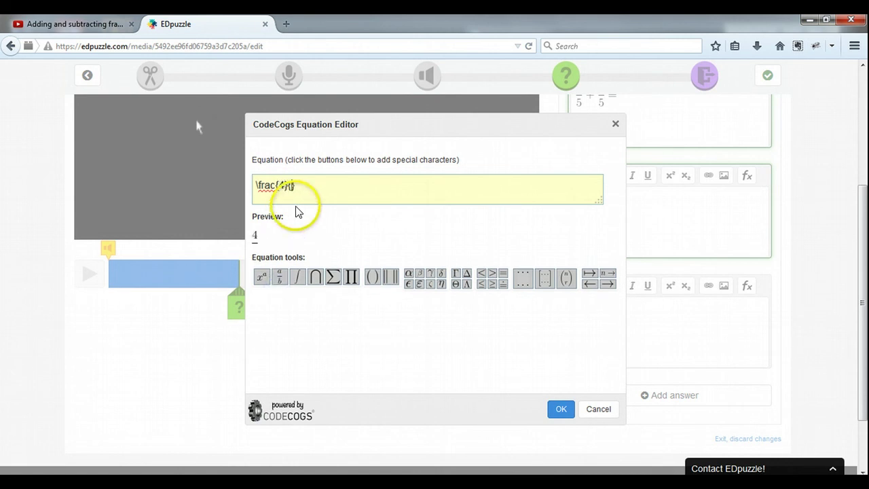
type("5")
left_click(567, 411)
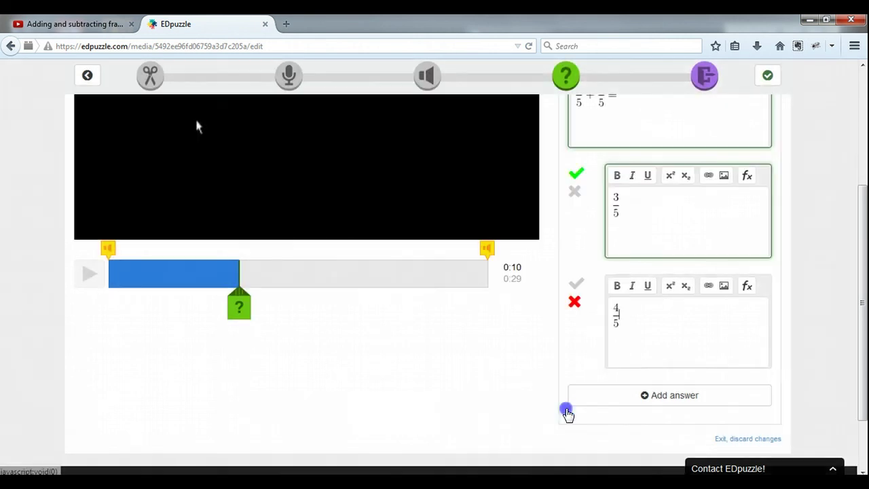
Add a third, incorrect answer with the equation 2 to the power of 3, and save the question
scroll(658, 344, "down", 2)
left_click(656, 332)
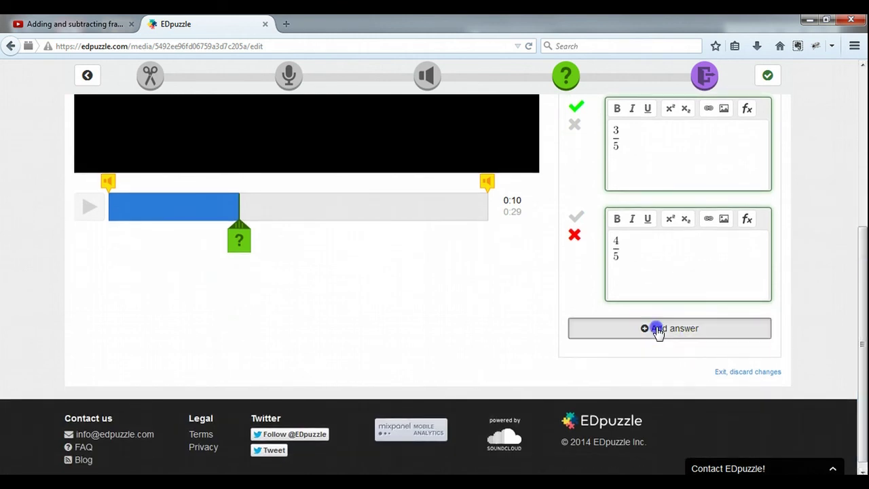
left_click(648, 367)
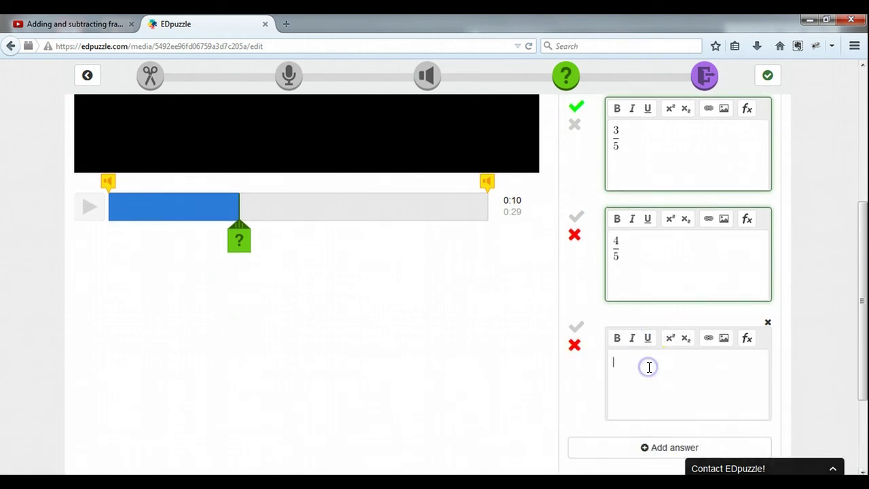
left_click(747, 340)
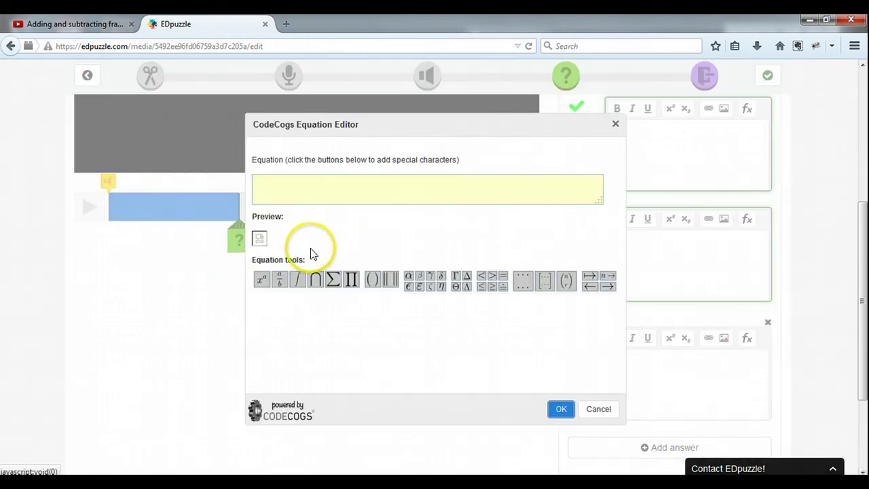
left_click(261, 279)
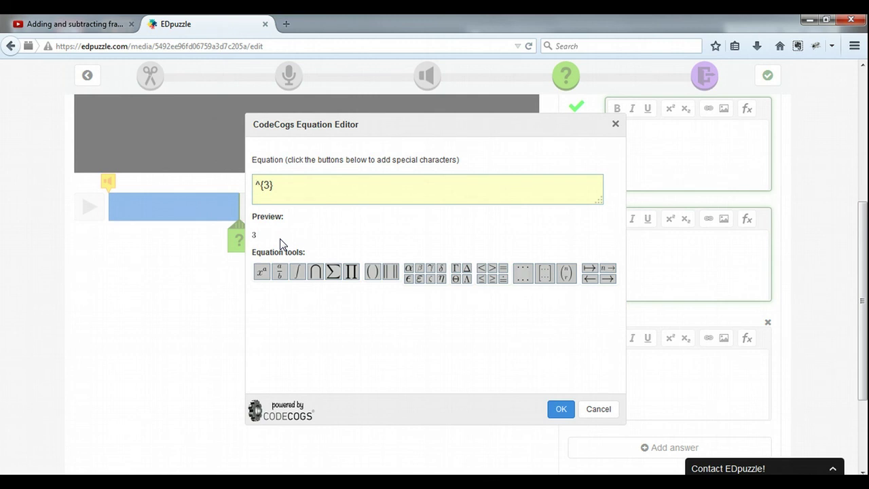
type("2")
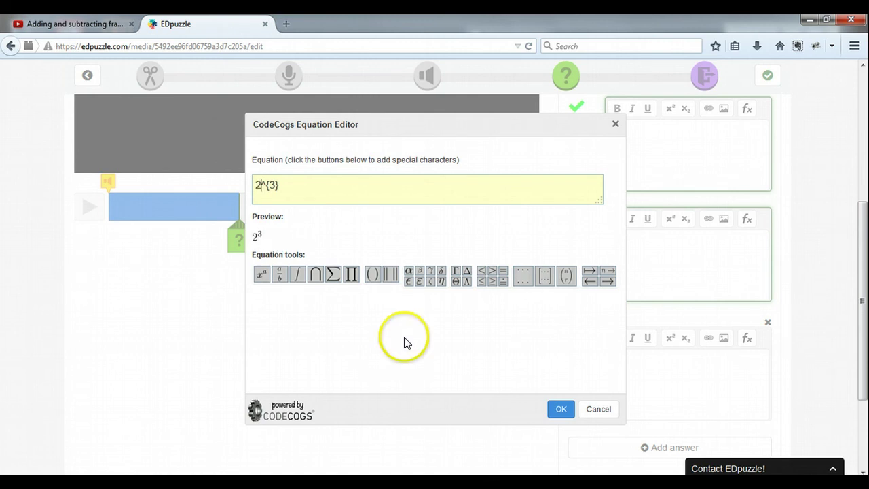
left_click(559, 410)
left_click_drag(854, 316, 861, 203)
left_click(763, 133)
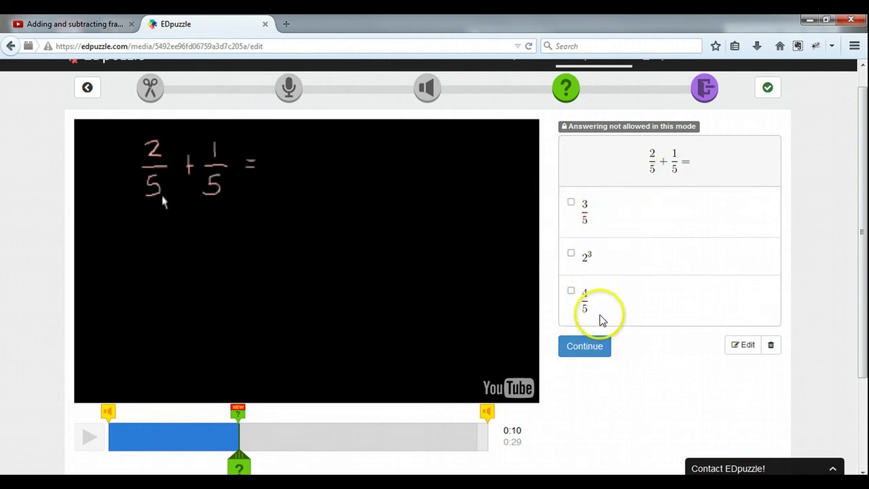
Play the video briefly past the saved multiple-choice question, pause it, and reopen that question from its timeline marker
left_click(584, 346)
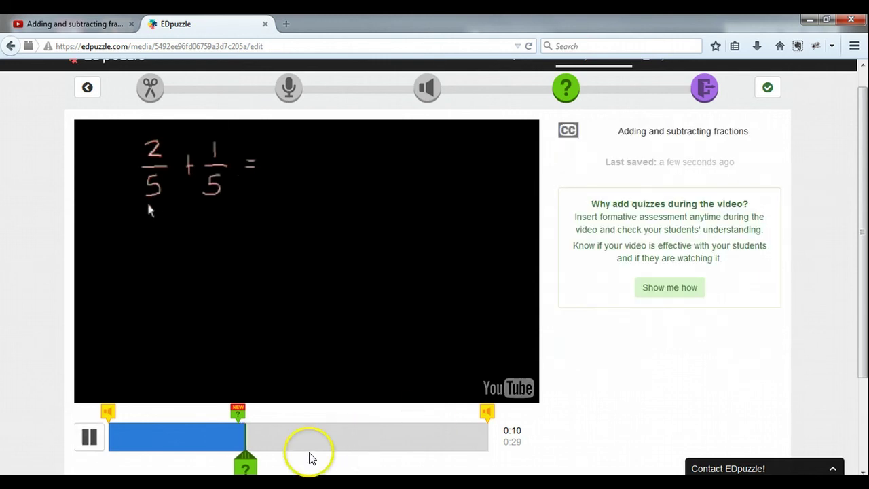
left_click(89, 440)
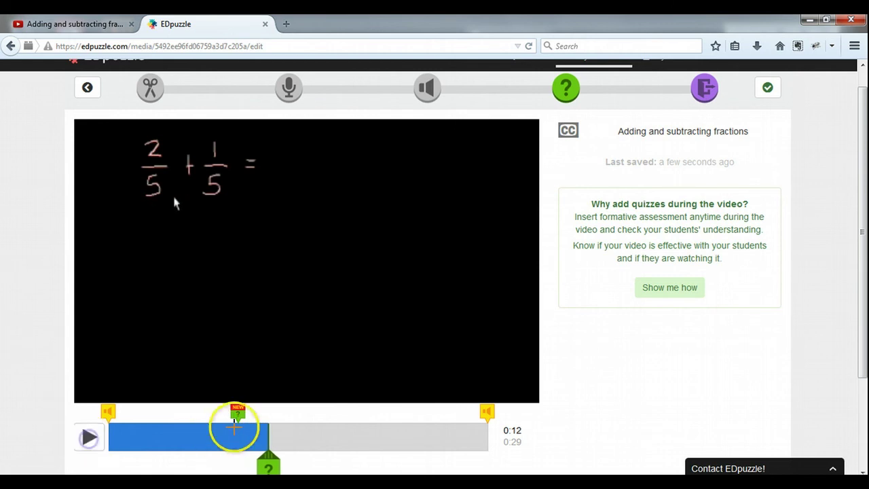
left_click_drag(274, 459, 278, 458)
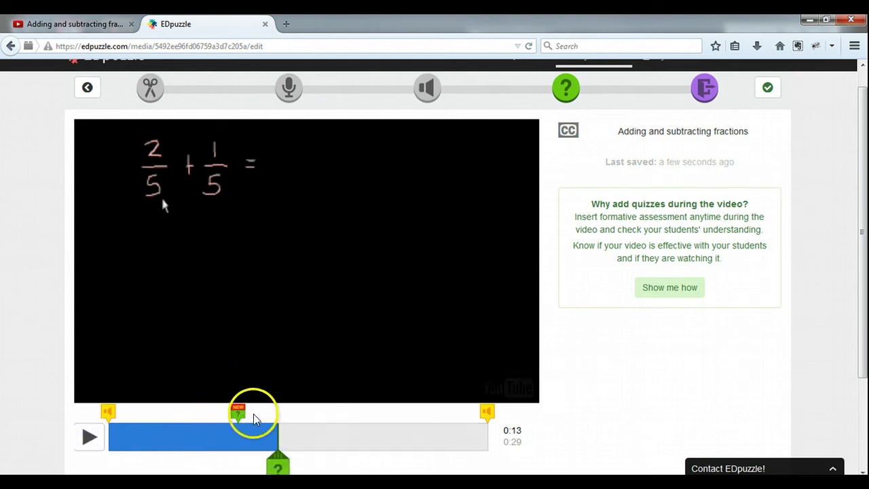
left_click(237, 414)
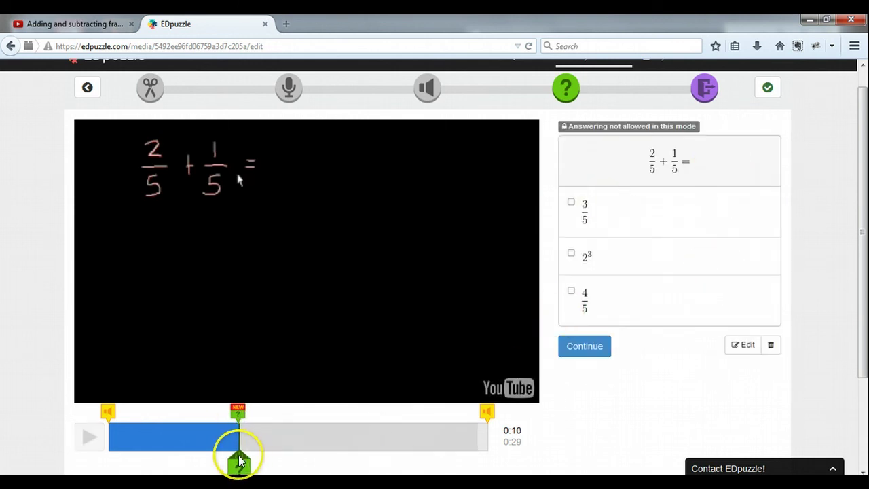
Add the open-ended question 'Did you enjoy this lesson? Why?' near the end of the video at 0:29, save it and continue
left_click(584, 345)
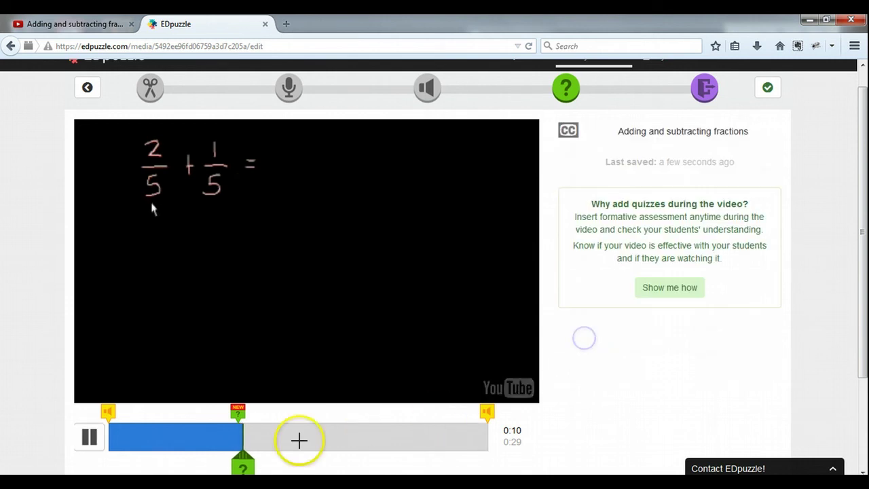
left_click(89, 438)
left_click_drag(252, 462, 480, 450)
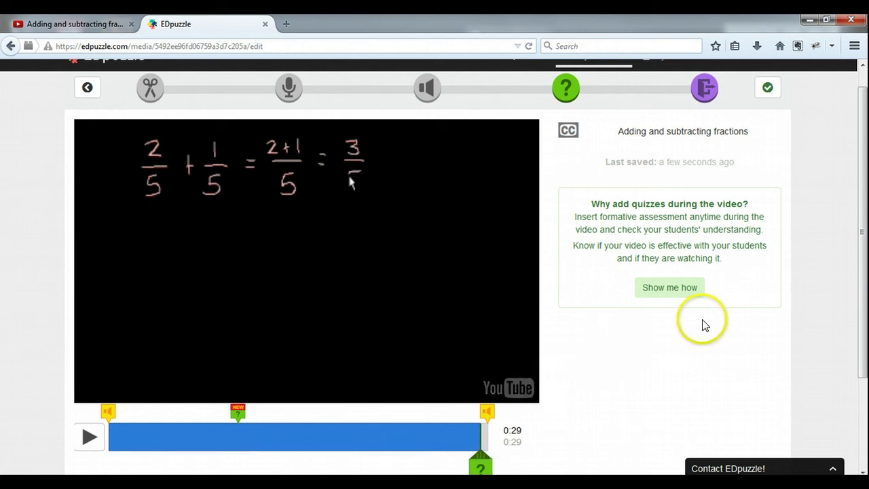
left_click(481, 468)
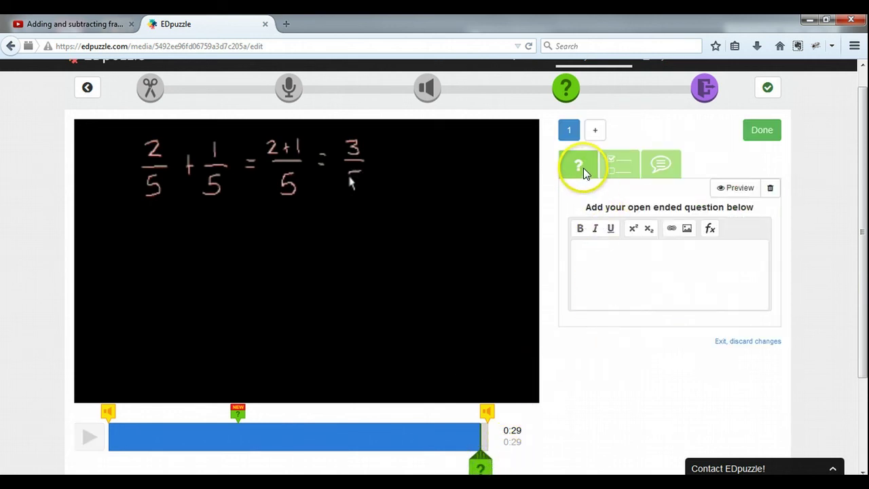
left_click(639, 254)
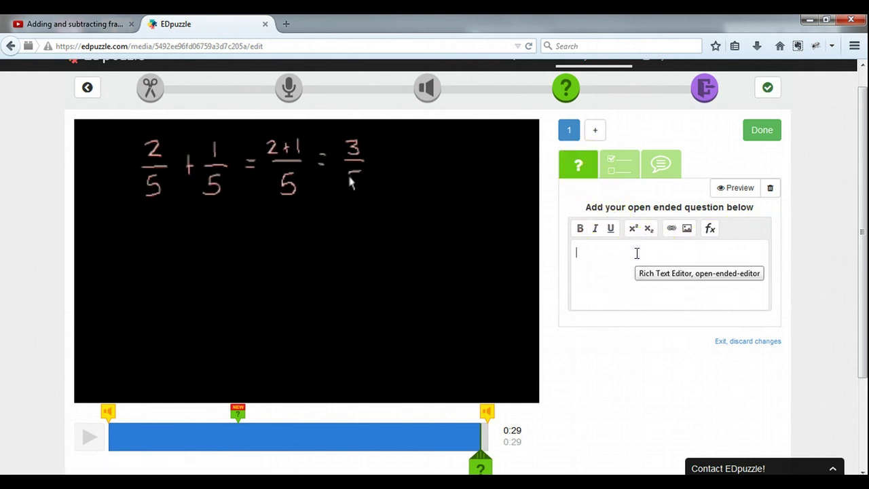
type("Did you enjoy this lesson?  Why?")
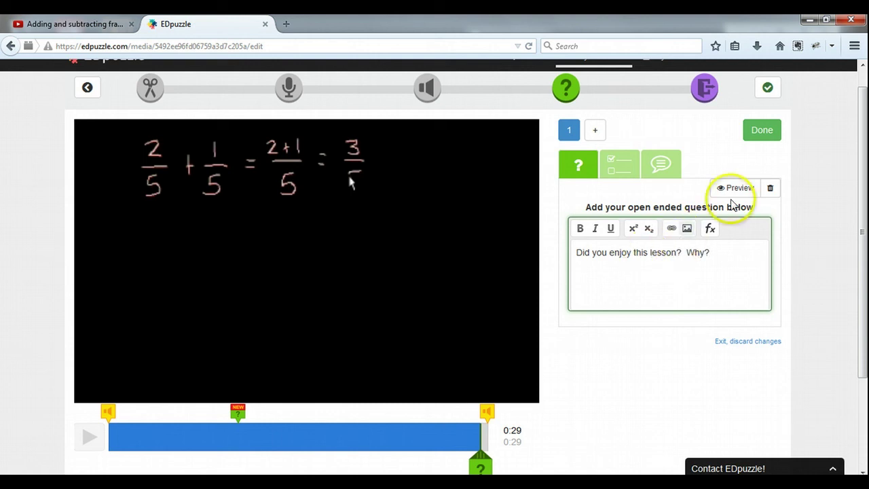
left_click(762, 130)
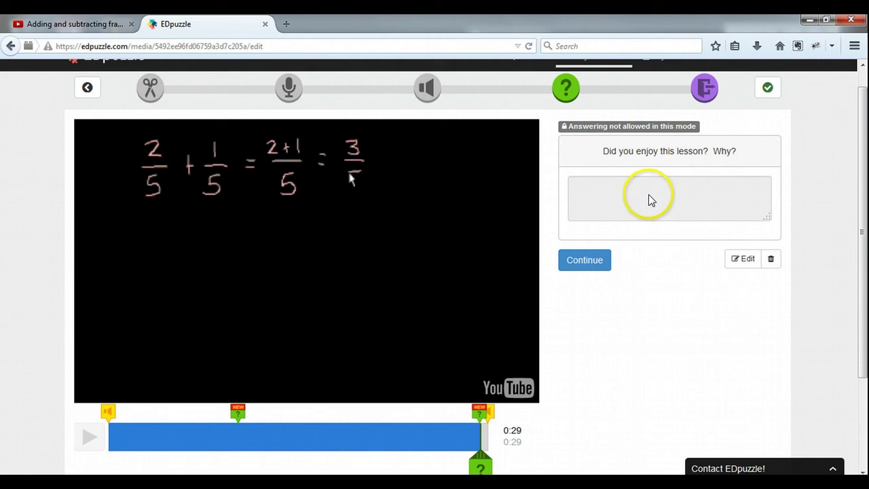
left_click(579, 264)
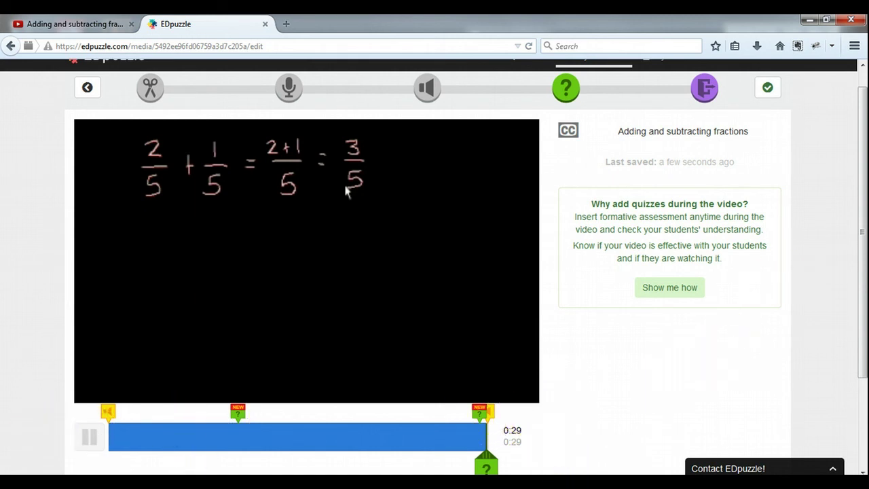
Finish editing the lesson, add the tag Algebra to its information summary, and save and exit
scroll(862, 224, "down", 1)
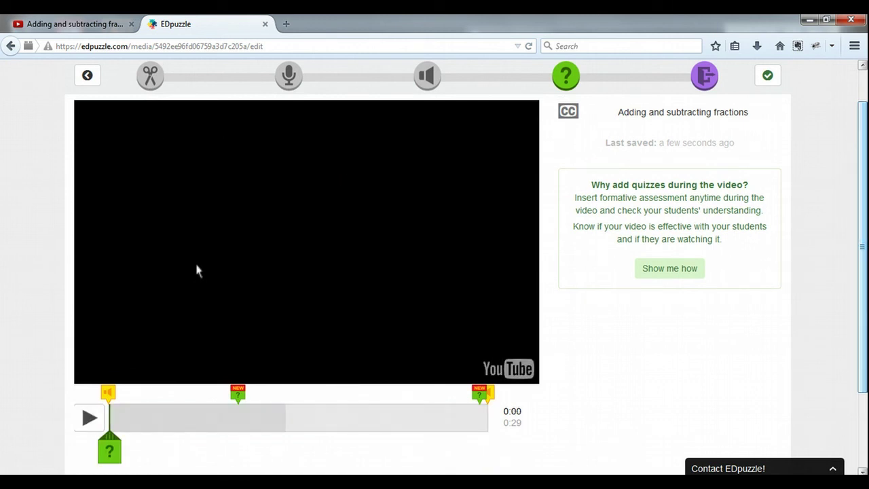
left_click_drag(864, 232, 864, 195)
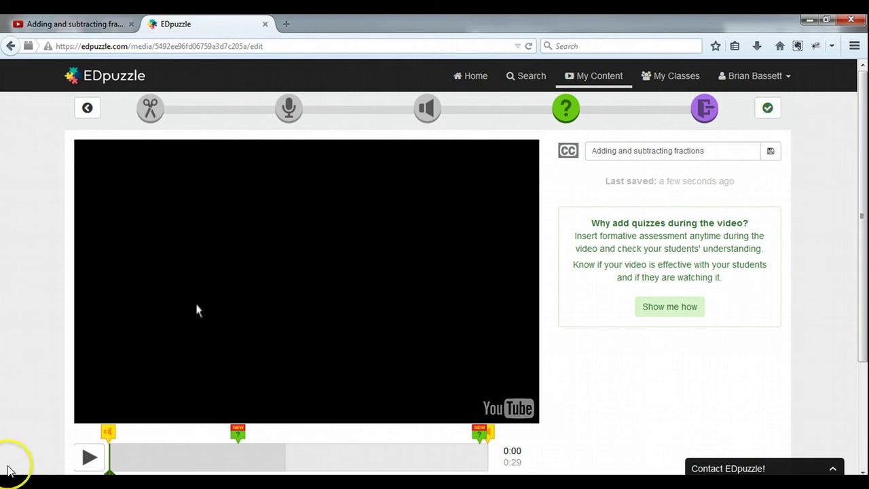
left_click(770, 110)
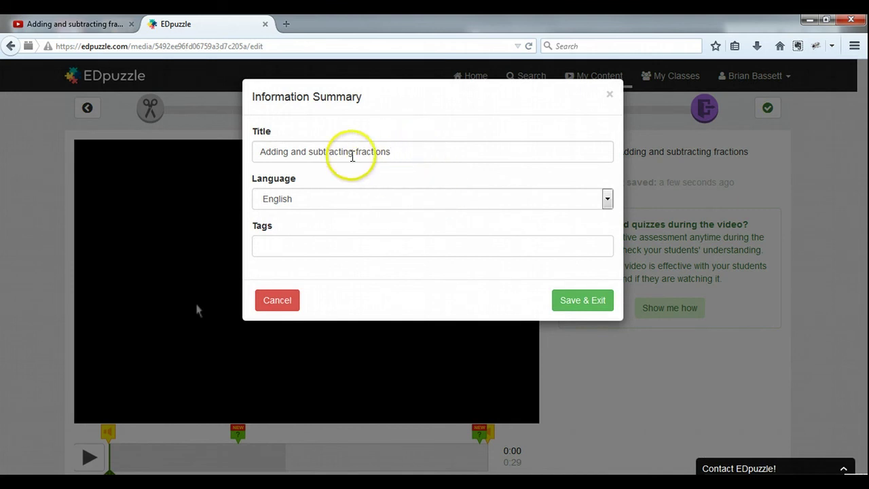
left_click(306, 245)
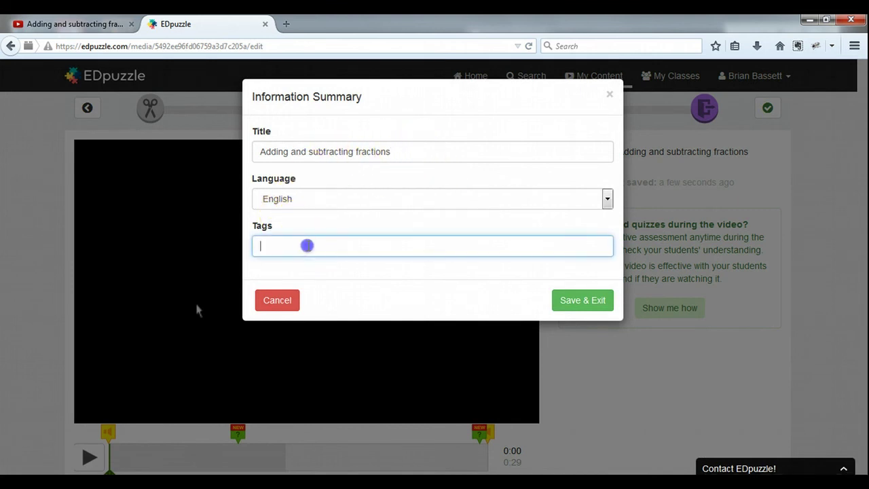
type("Alge")
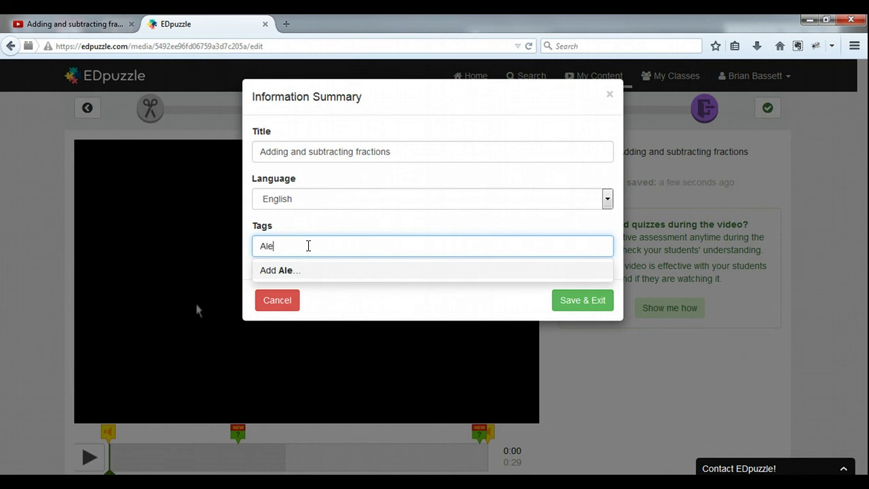
key("BackSpace")
key("BackSpace")
type("gebra")
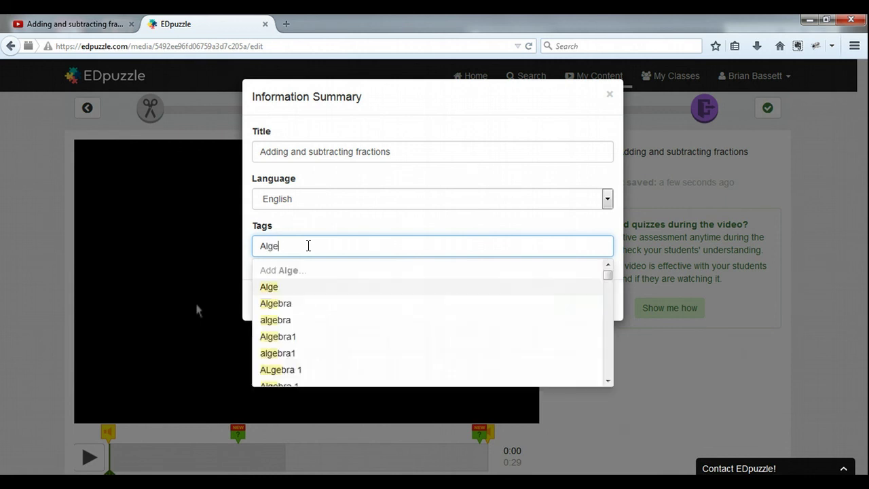
key("Return")
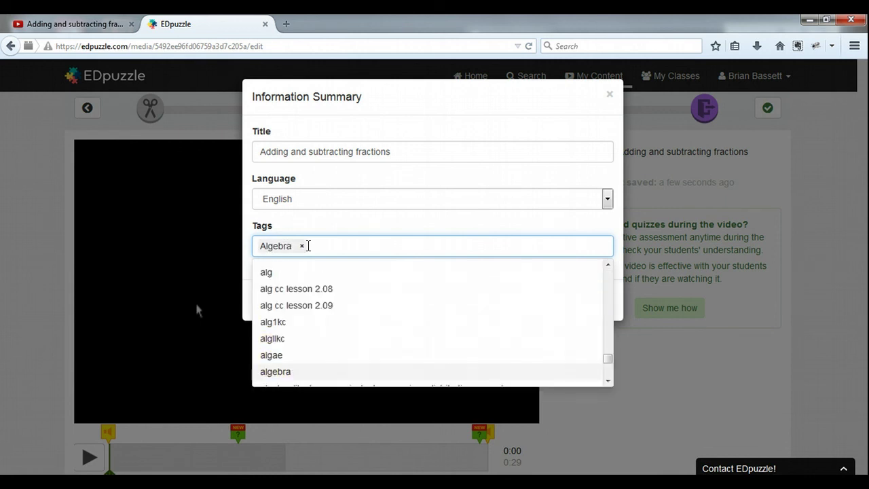
left_click(543, 294)
left_click(582, 300)
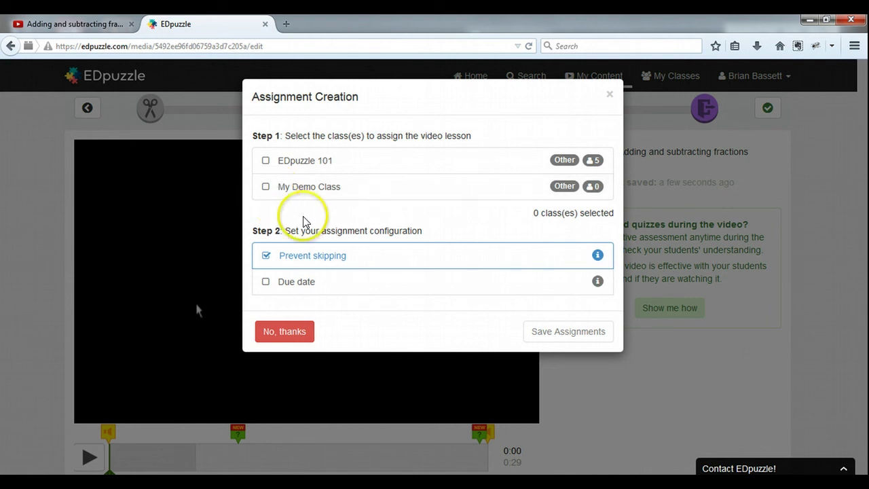
Assign the lesson to My Demo Class with Prevent skipping enabled and no due date, and save the assignment
left_click(267, 195)
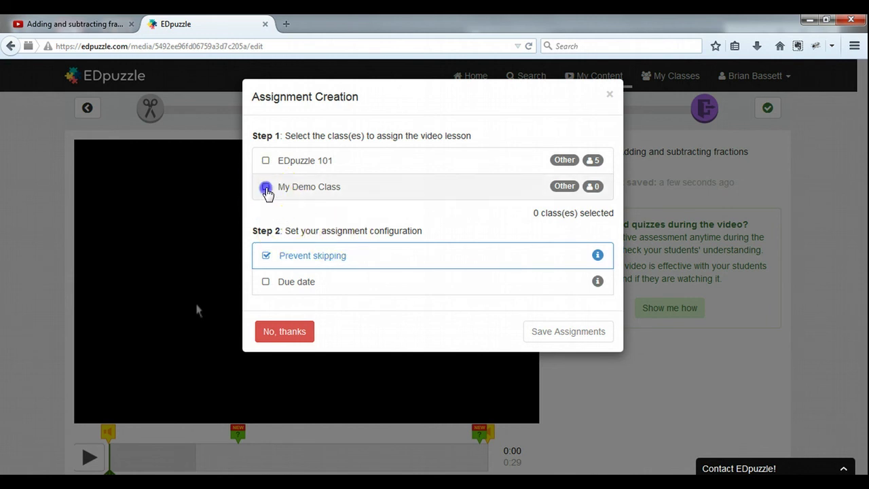
right_click(338, 216)
left_click(307, 231)
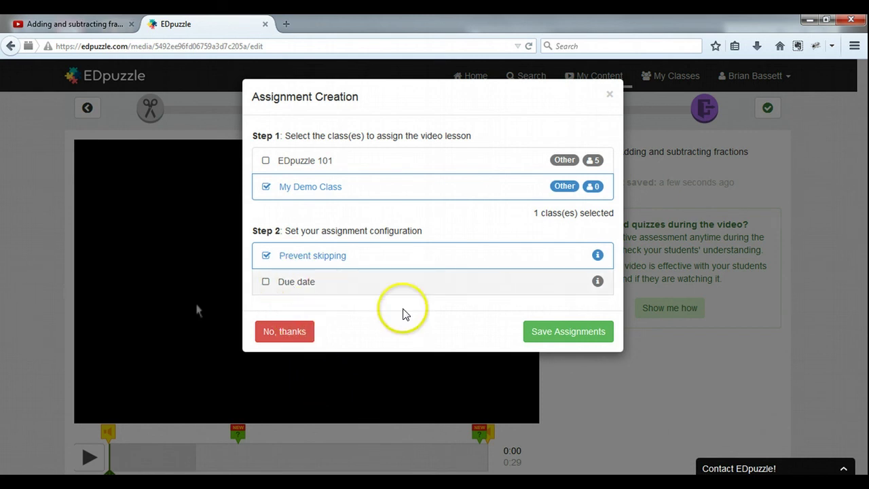
left_click(562, 332)
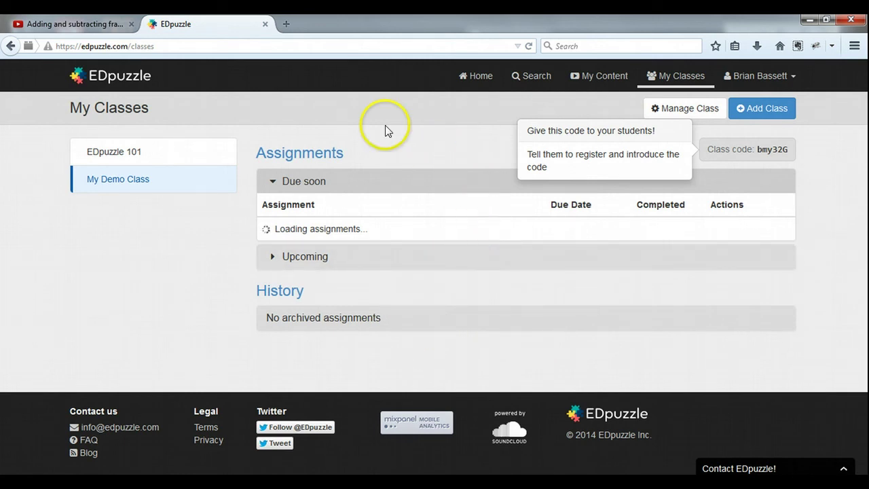
Examine the assignments listed for EDpuzzle 101 and return to those of My Demo Class
left_click(354, 243)
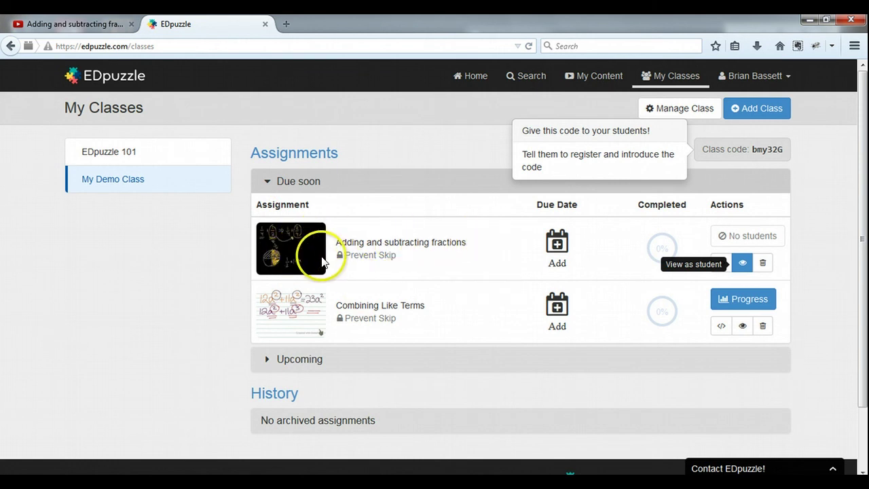
left_click(109, 152)
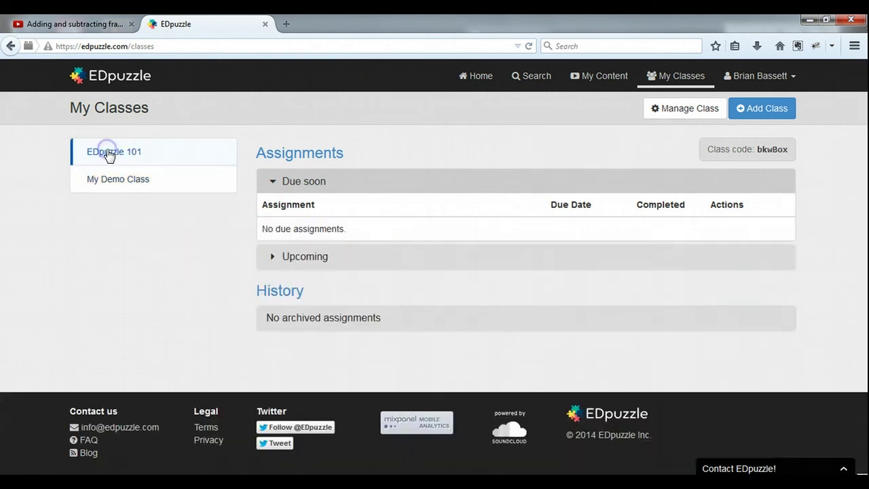
left_click(113, 180)
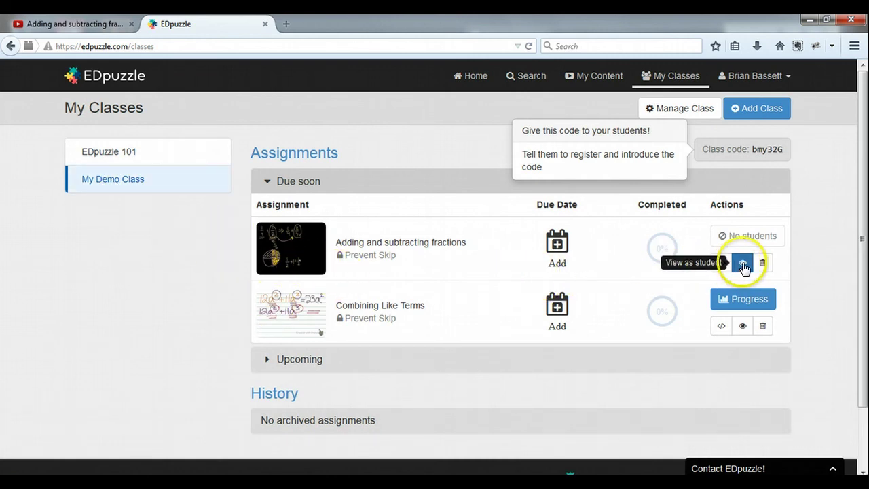
Open the Adding and subtracting fractions assignment in the student view and play it up to the first question
scroll(745, 264, "down", 1)
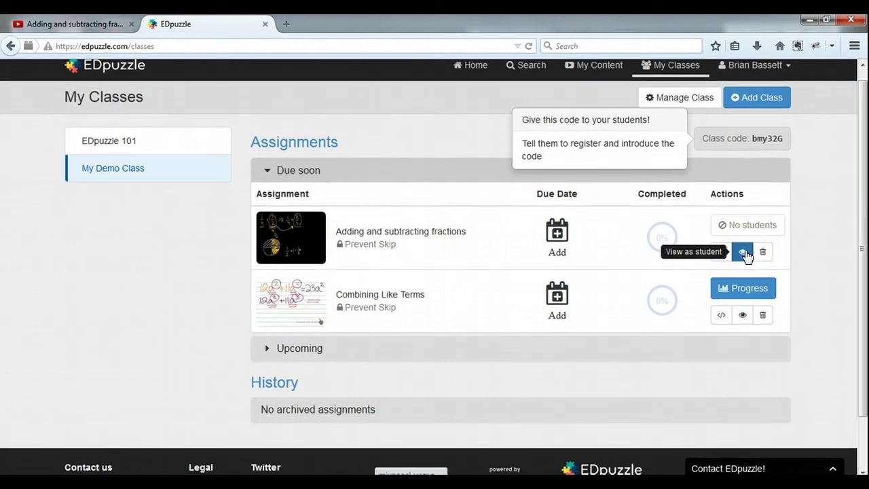
left_click(744, 254)
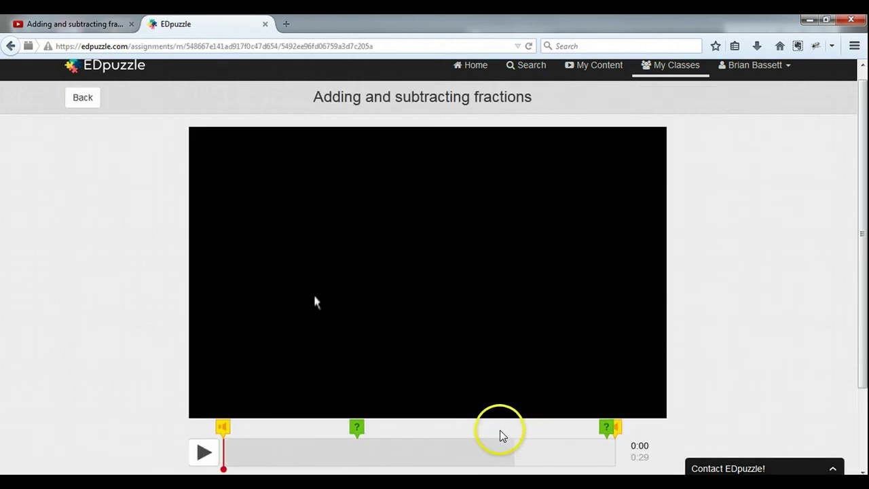
left_click(203, 456)
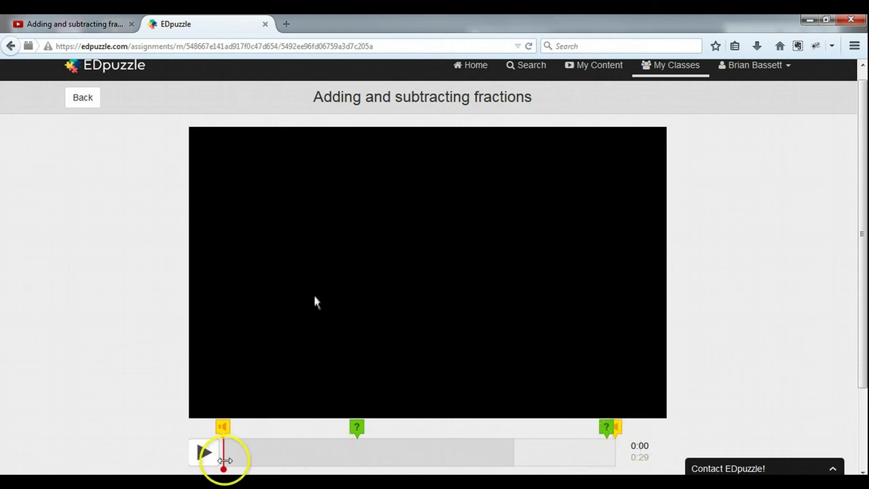
left_click(204, 454)
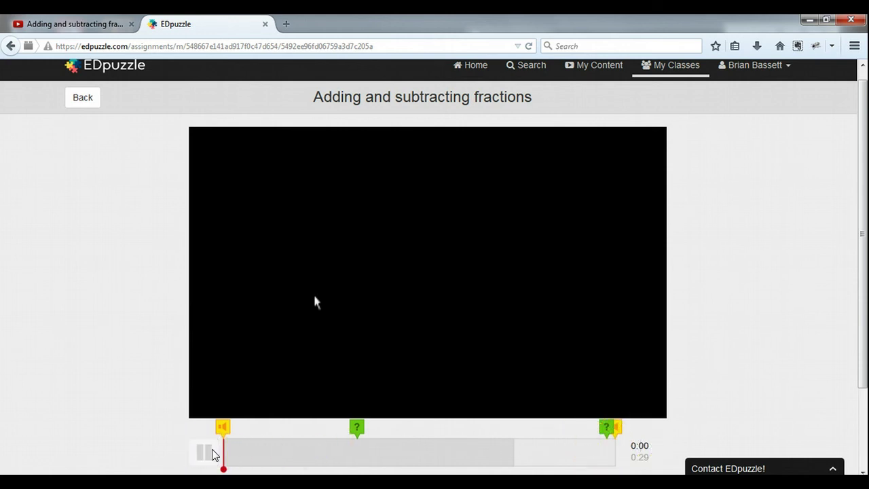
left_click(123, 382)
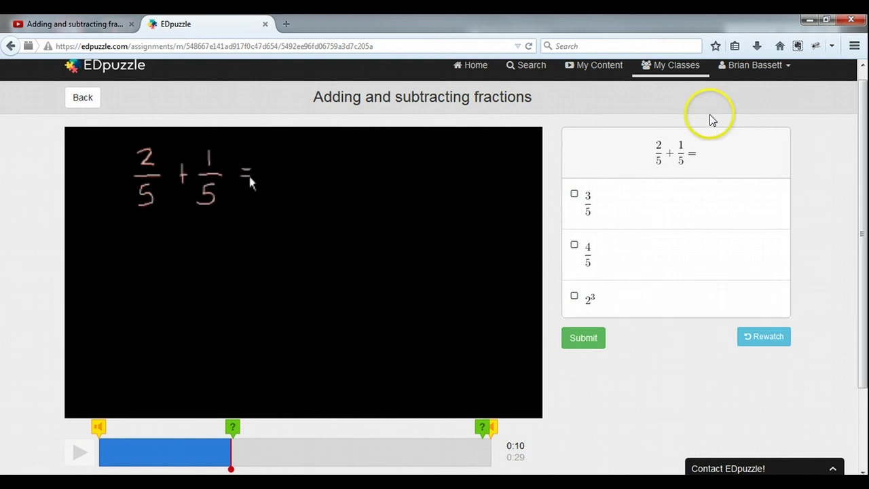
Answer the multiple-choice question with 3/5, submit it, and continue the video
left_click(575, 194)
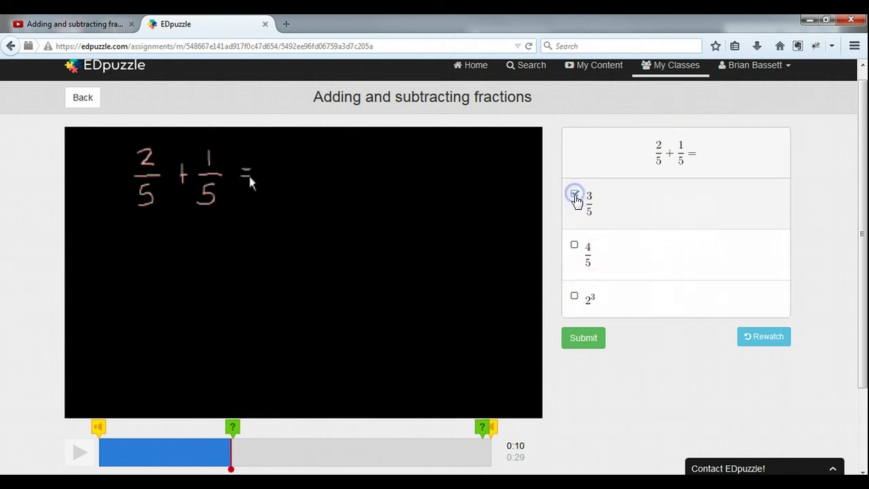
left_click(584, 338)
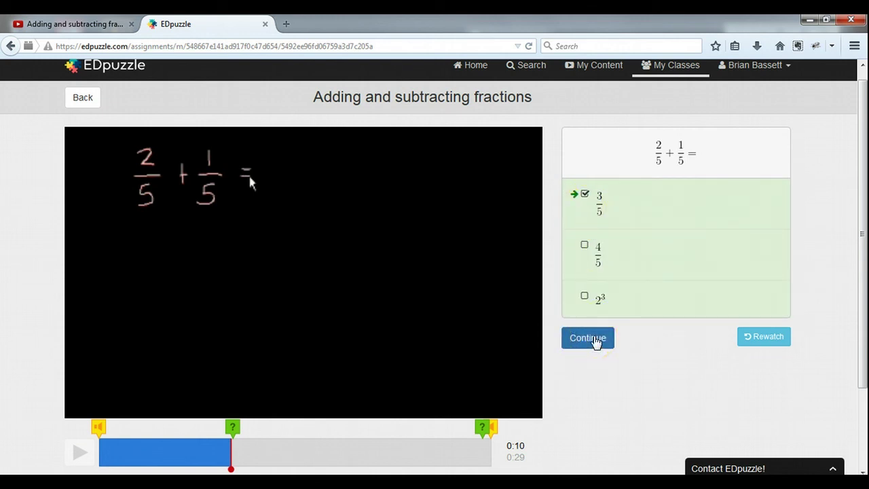
left_click(593, 340)
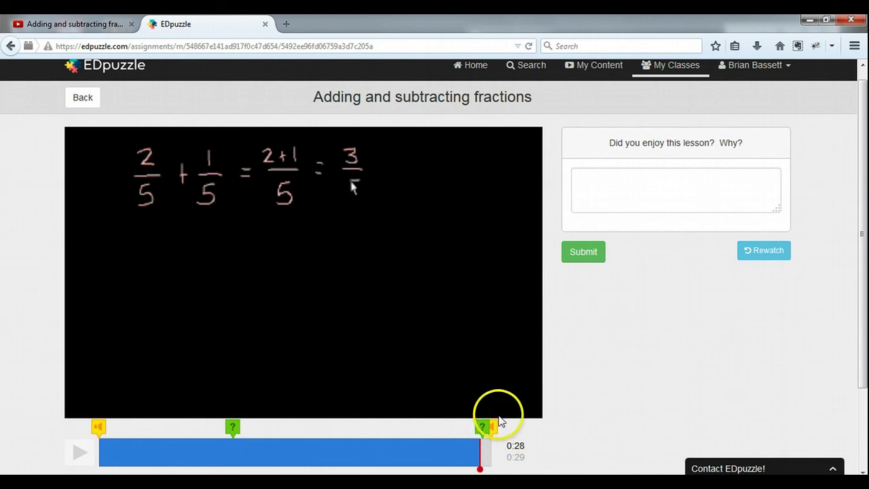
Answer the open-ended question with 'Yup' and submit the response
left_click(662, 185)
type("Yup")
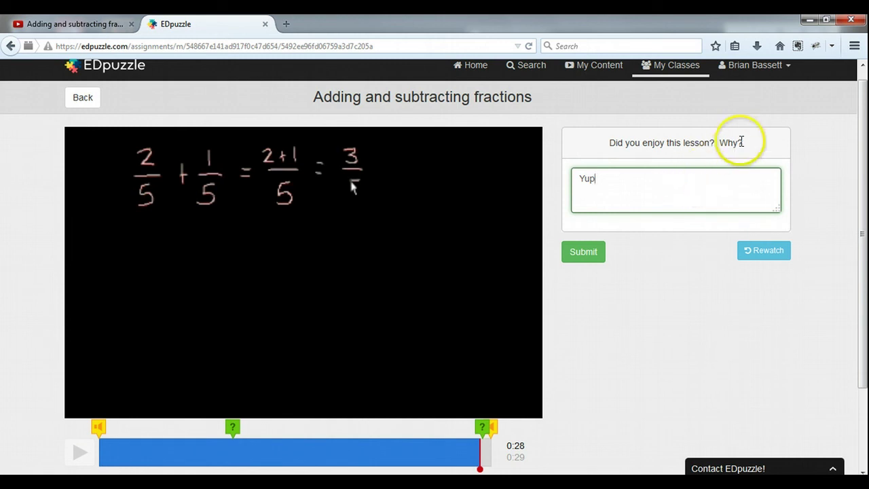
left_click(585, 253)
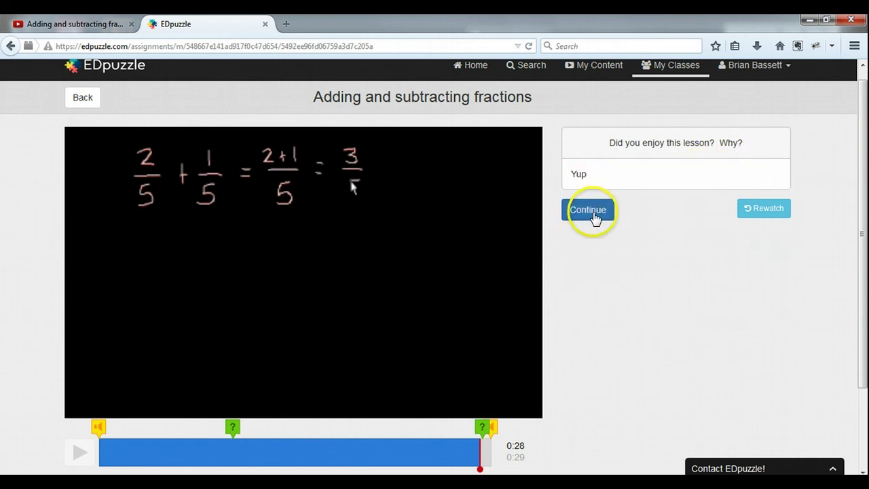
Continue the Adding and subtracting fractions video to its end and return to the class overview
left_click(589, 211)
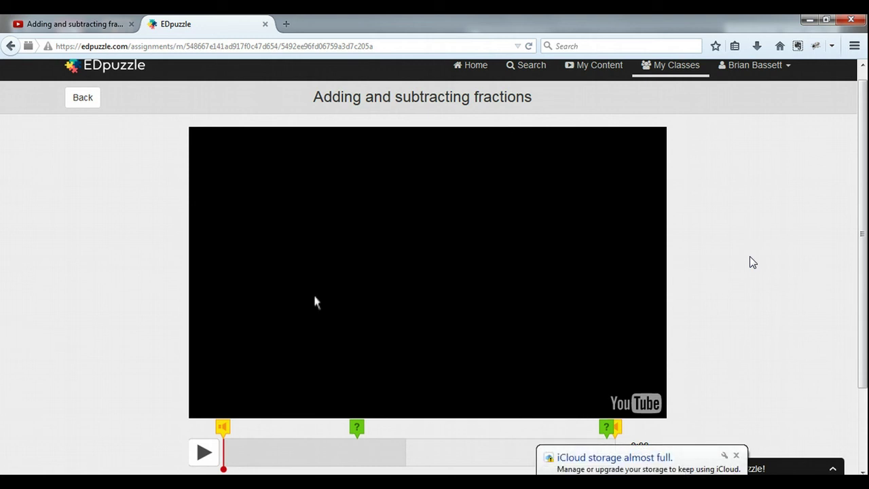
mouse_move(857, 145)
left_mouse_down()
mouse_move(857, 197)
mouse_move(861, 121)
left_mouse_up()
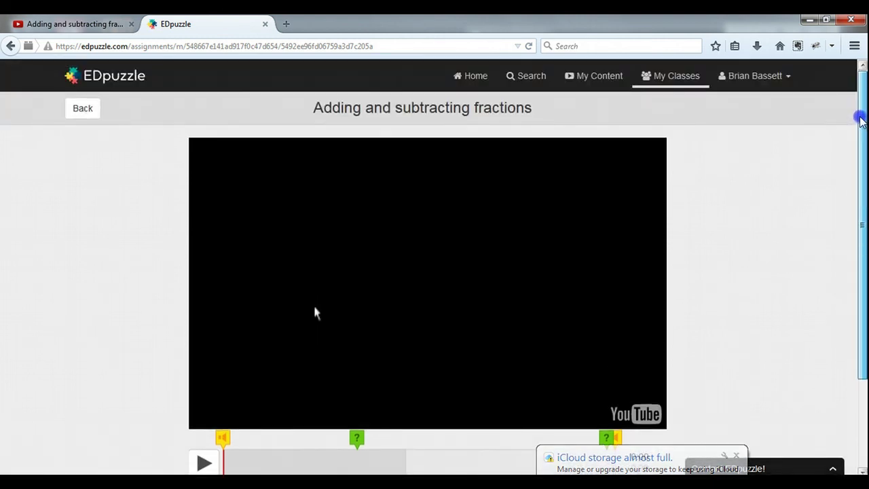
left_click(677, 81)
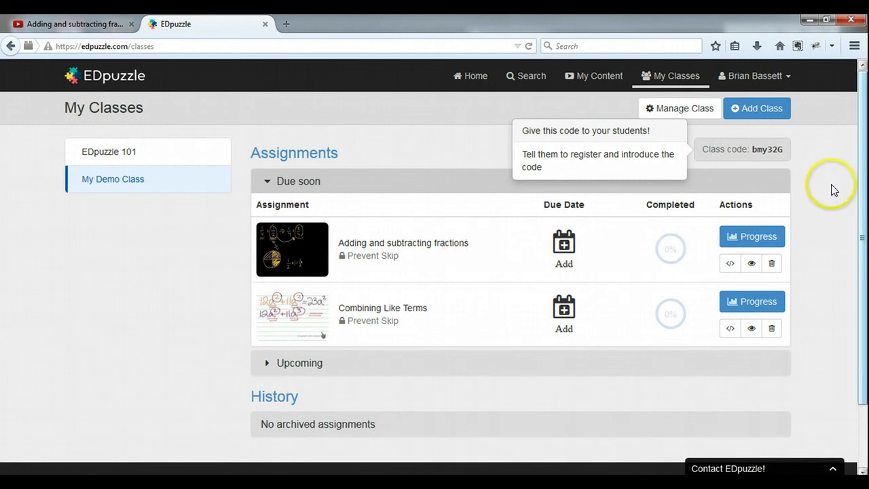
Highlight the class code of My Demo Class, view the code of EDpuzzle 101, and return to My Demo Class
double_click(769, 151)
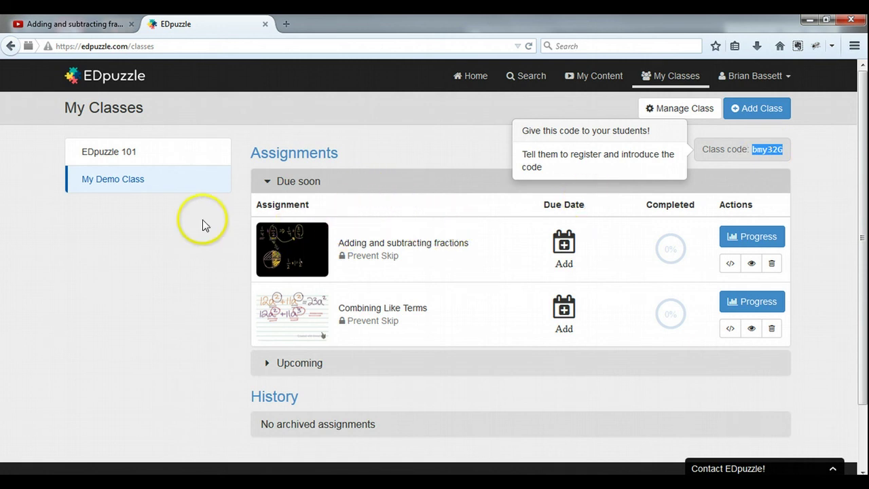
left_click(122, 156)
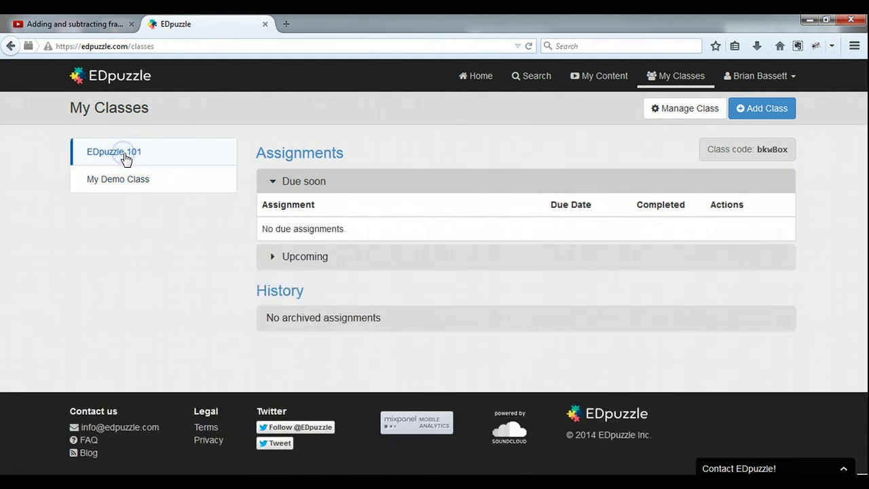
left_click(163, 171)
left_click(138, 182)
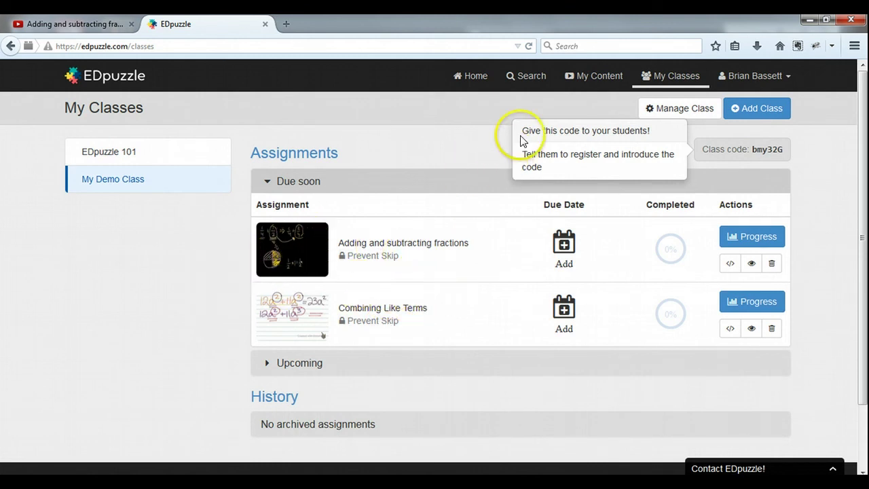
Examine the embed code, lesson URL and sharing options of the Adding and subtracting fractions video in the content library, and close them
left_click(588, 81)
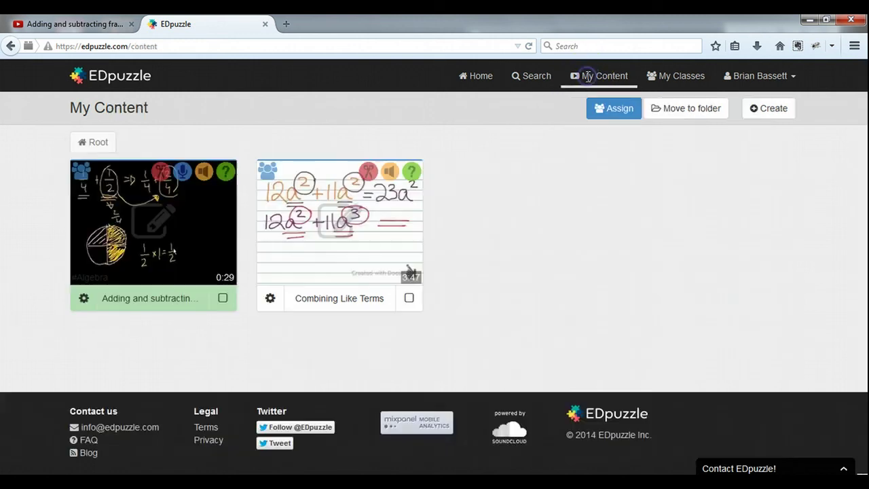
left_click(84, 298)
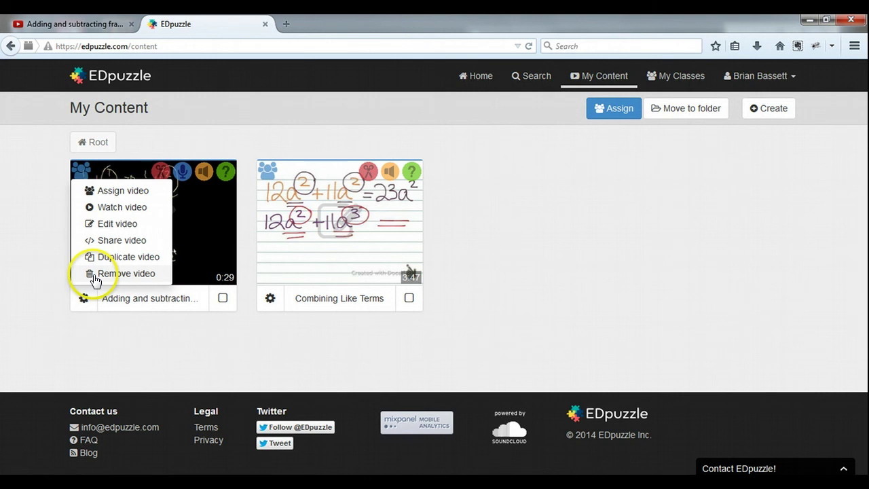
left_click(105, 226)
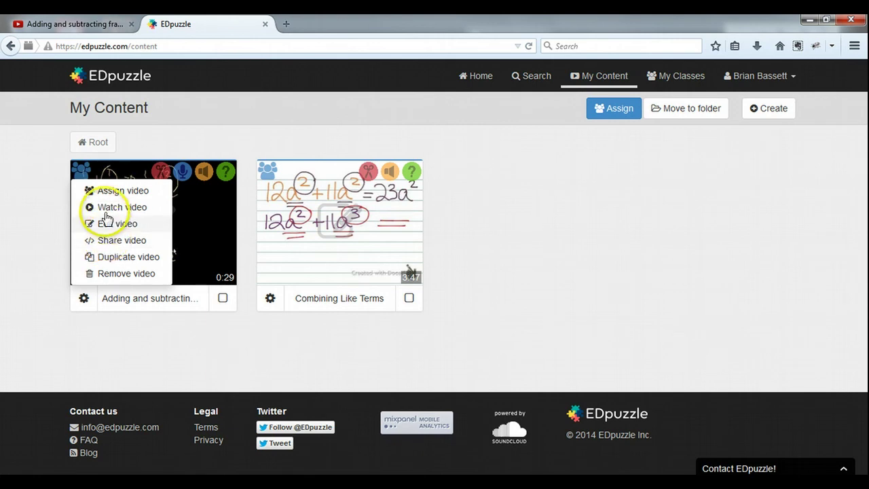
left_click(107, 242)
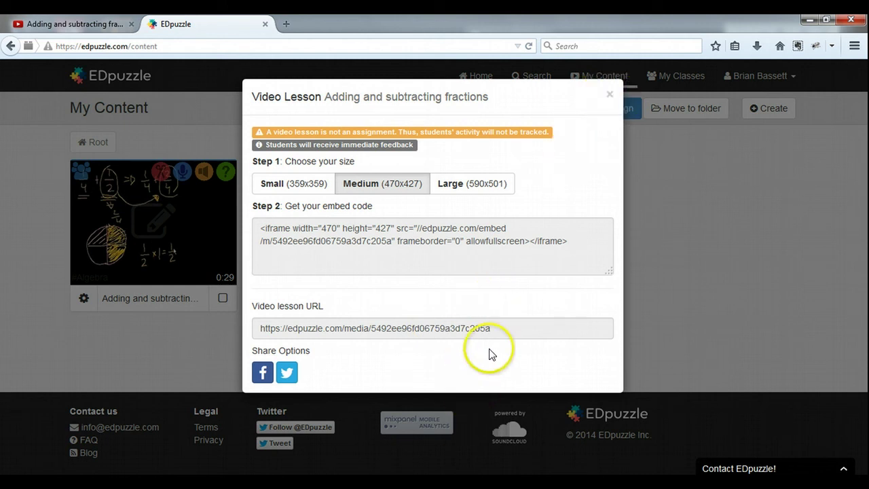
left_click(611, 96)
left_click(525, 201)
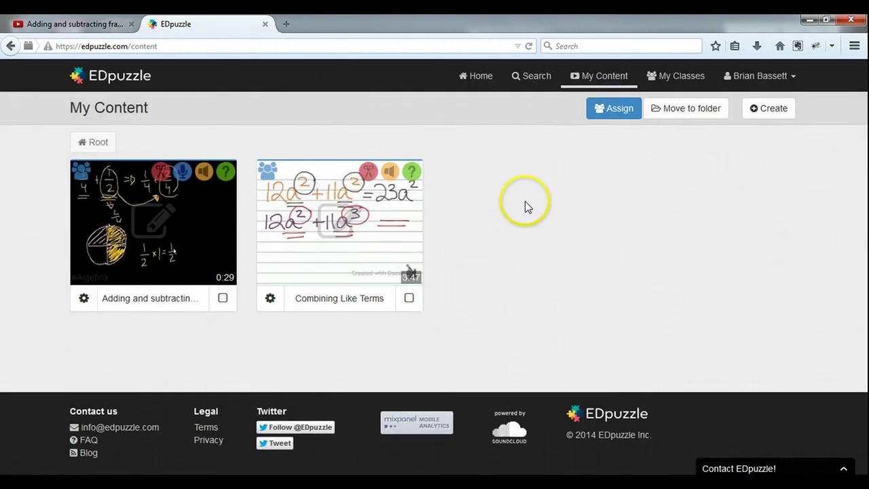